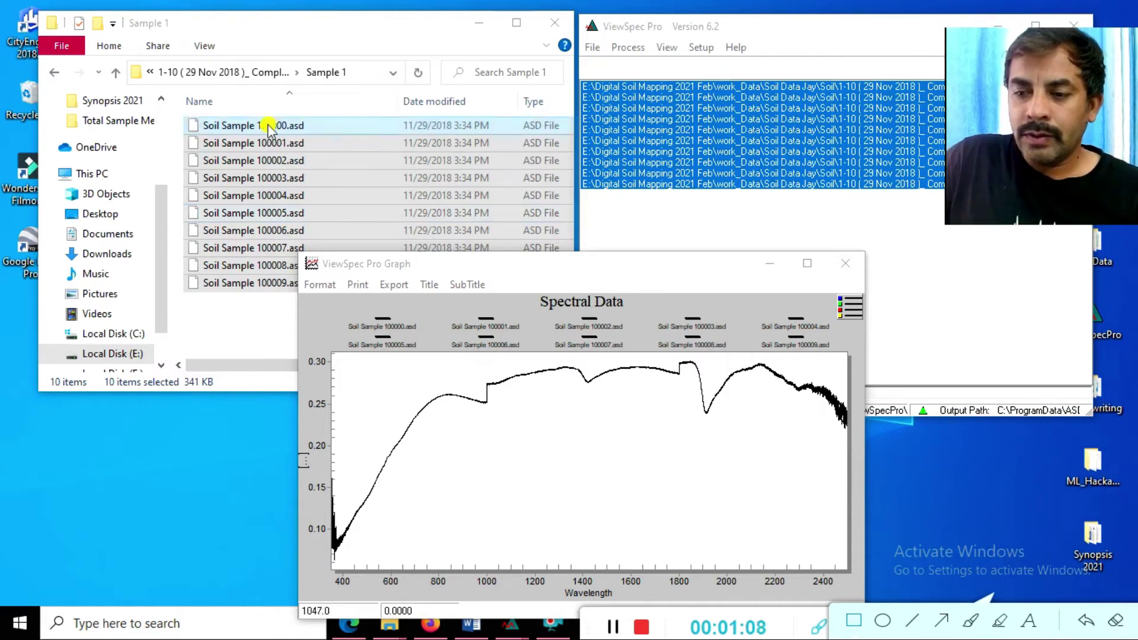
pyautogui.moveTo(169, 104)
pyautogui.mouseDown()
pyautogui.moveTo(213, 234)
pyautogui.moveTo(324, 296)
pyautogui.moveTo(314, 287)
pyautogui.mouseUp()
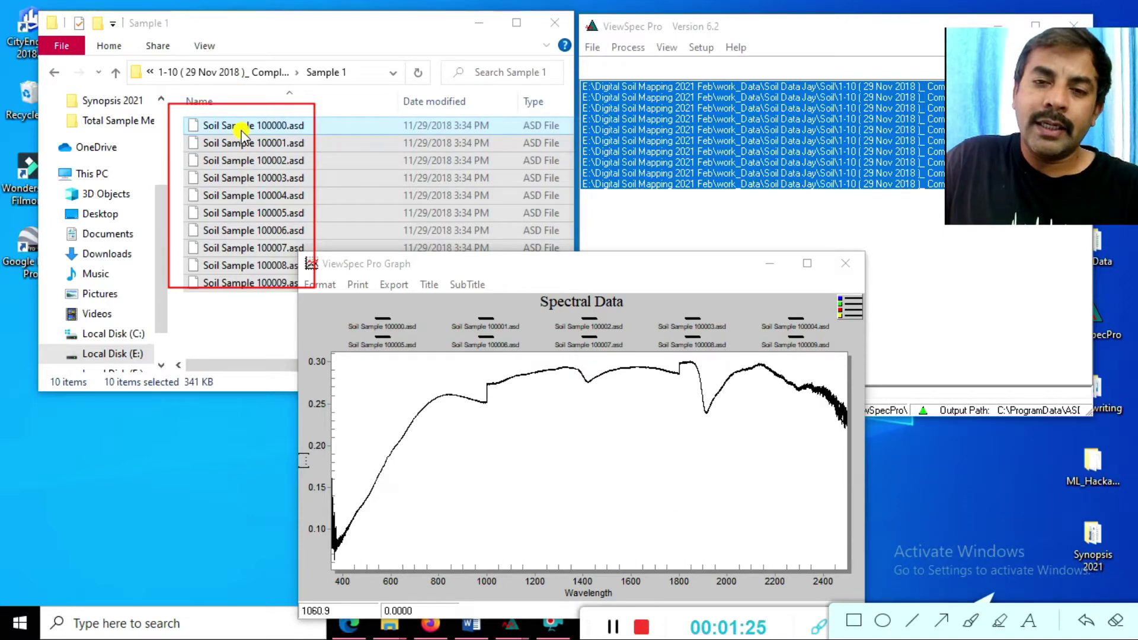
pyautogui.click(1089, 621)
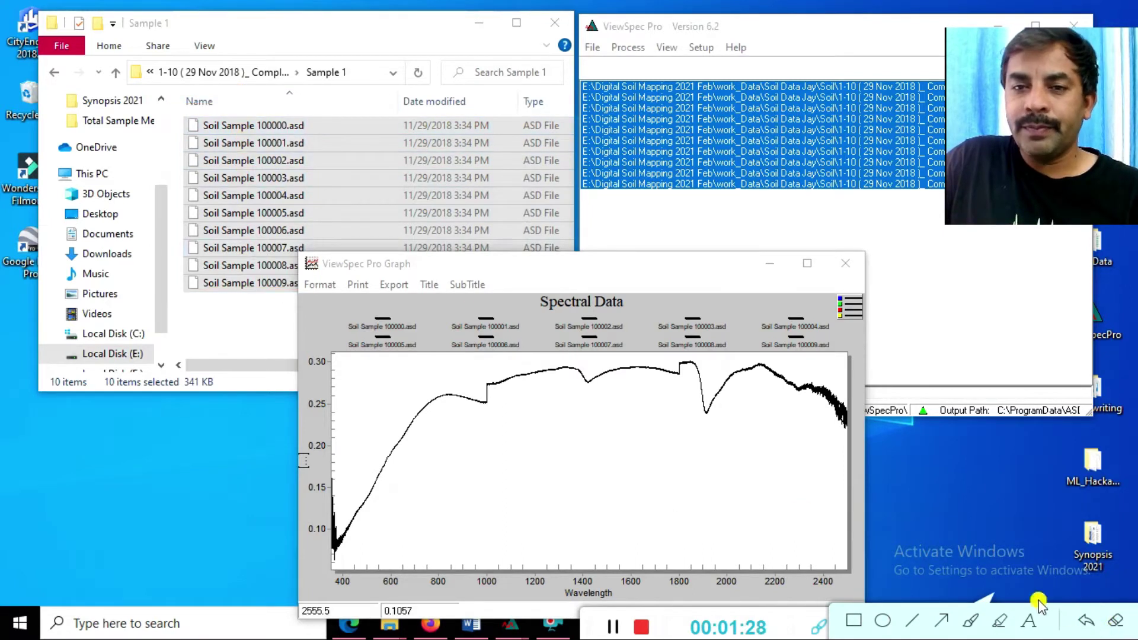
pyautogui.click(817, 234)
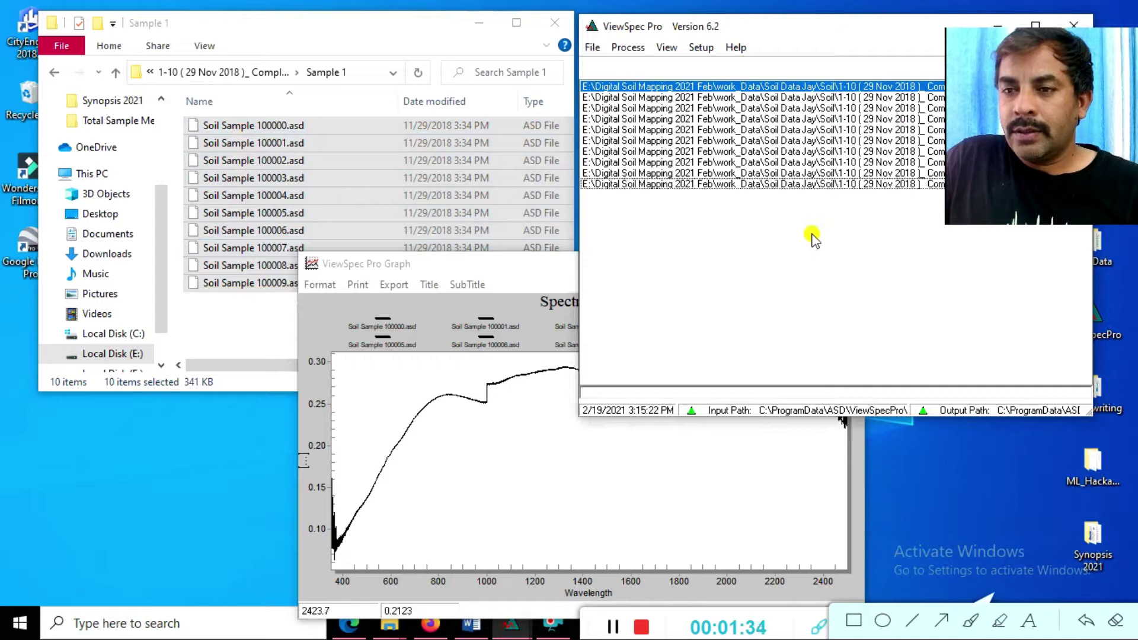
pyautogui.moveTo(789, 174); pyautogui.dragTo(771, 83)
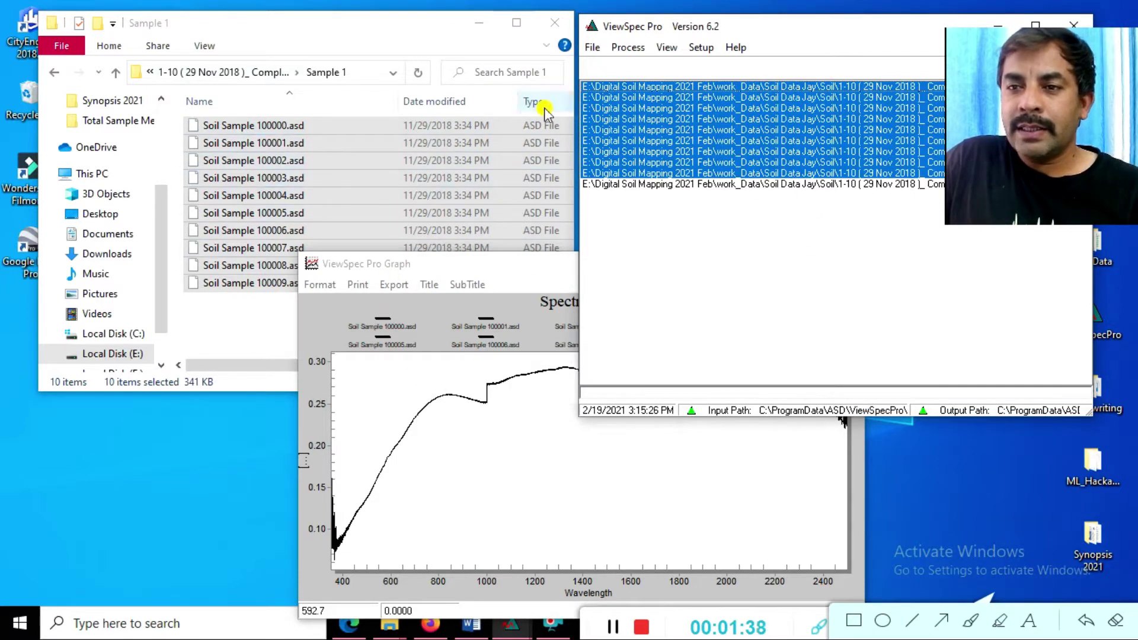
pyautogui.click(741, 286)
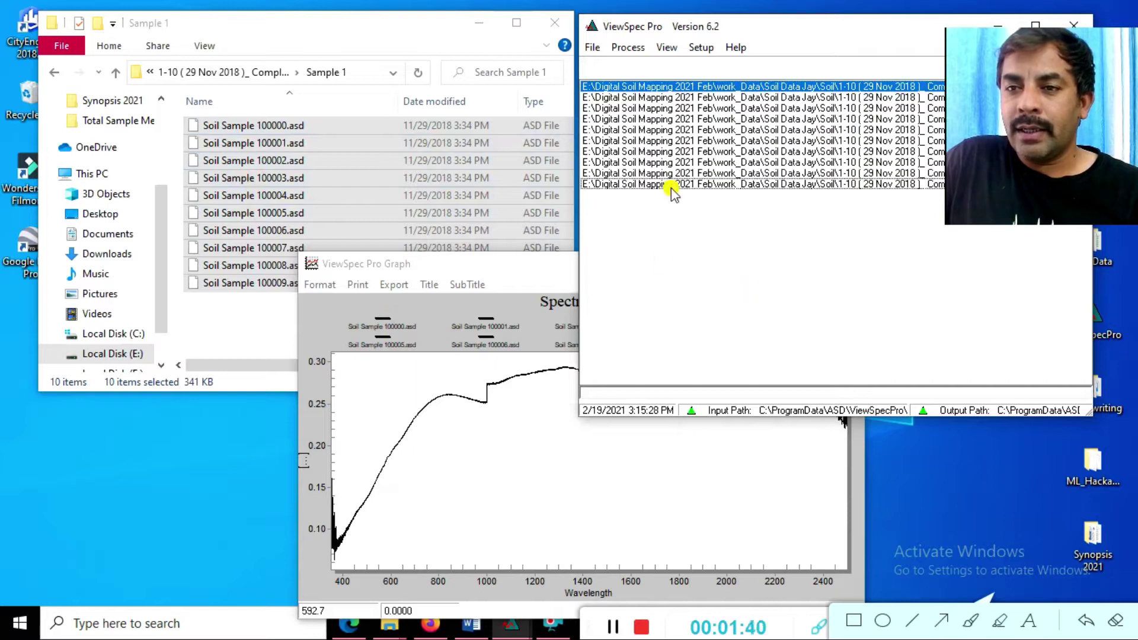
pyautogui.click(551, 272)
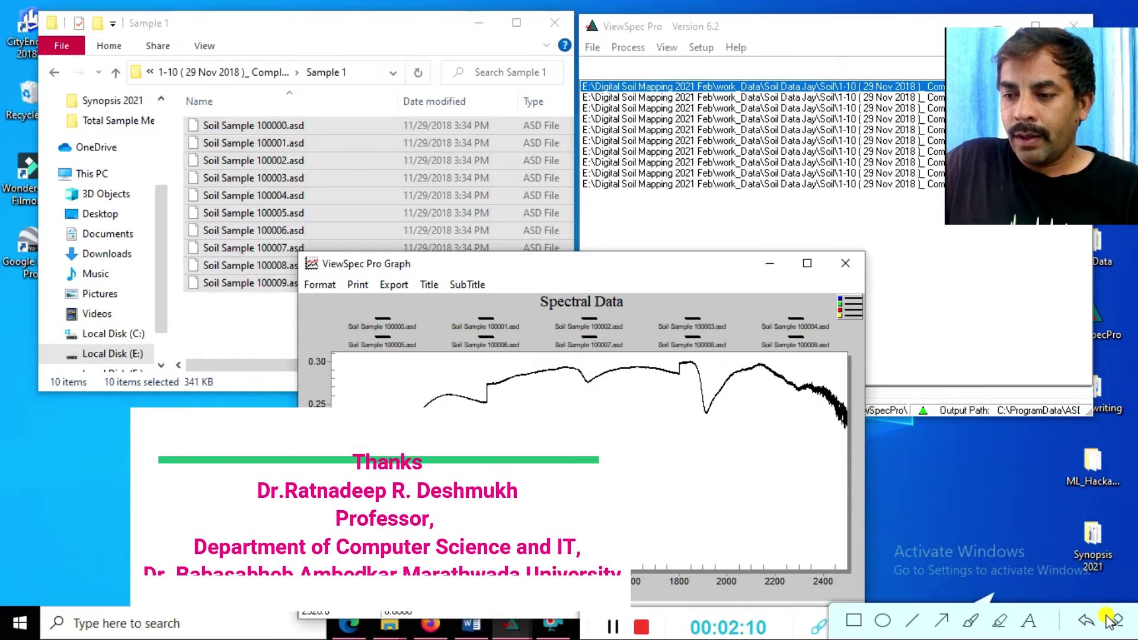
# - Close the spectral graph and ViewSpec Pro, and move the Sample 1 folder window toward the middle of the desktop
pyautogui.click(849, 265)
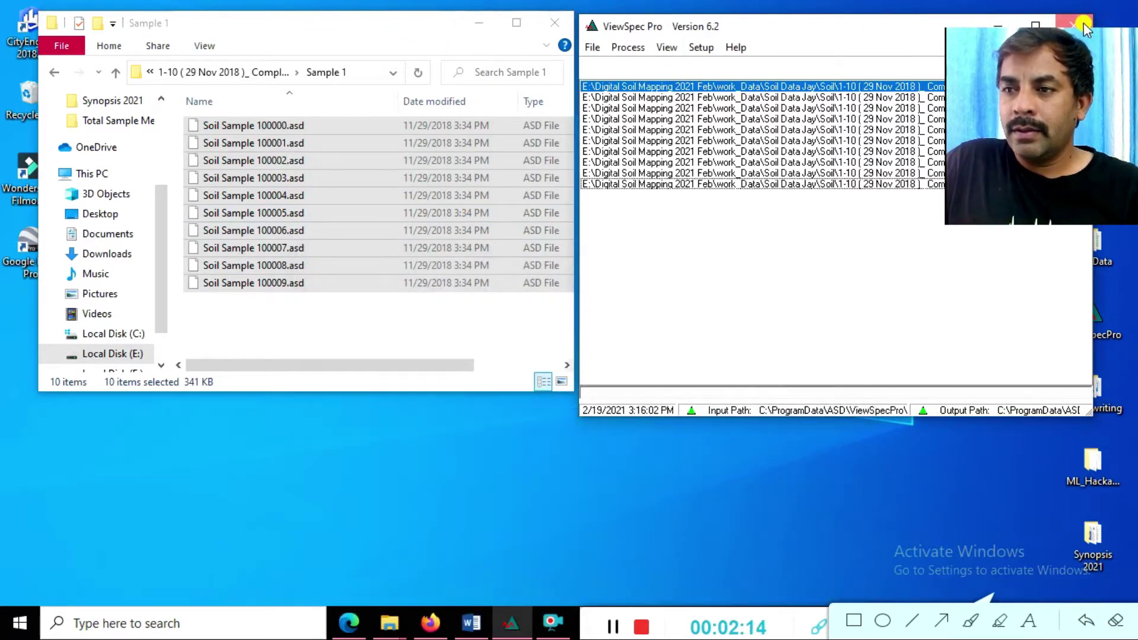
pyautogui.click(1084, 22)
pyautogui.moveTo(424, 24); pyautogui.dragTo(637, 54)
pyautogui.click(561, 348)
pyautogui.moveTo(560, 349); pyautogui.dragTo(448, 108)
# - Relaunch ViewSpec Pro, restore it to a smaller window, and arrange it beside the Sample 1 folder window
pyautogui.click(1106, 336)
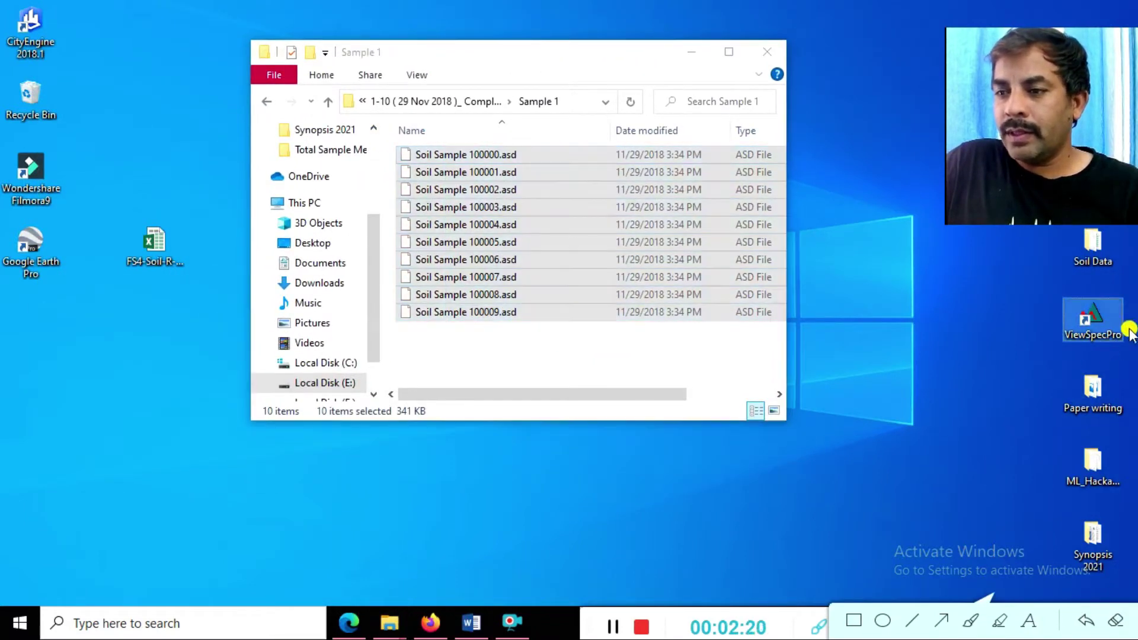
pyautogui.doubleClick(1097, 329)
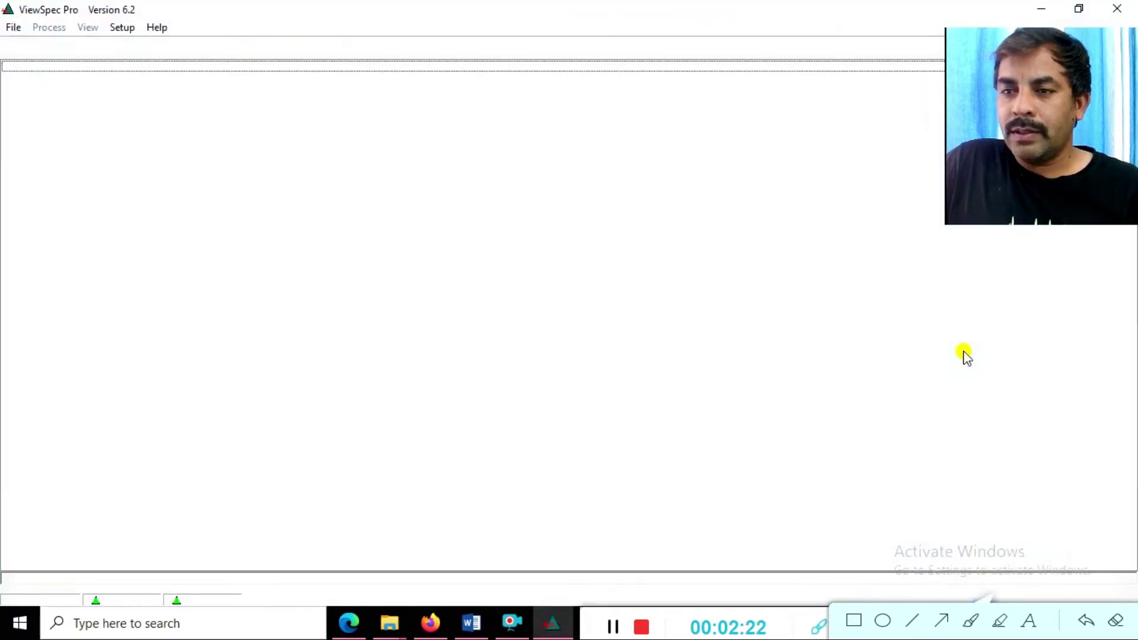
pyautogui.doubleClick(713, 16)
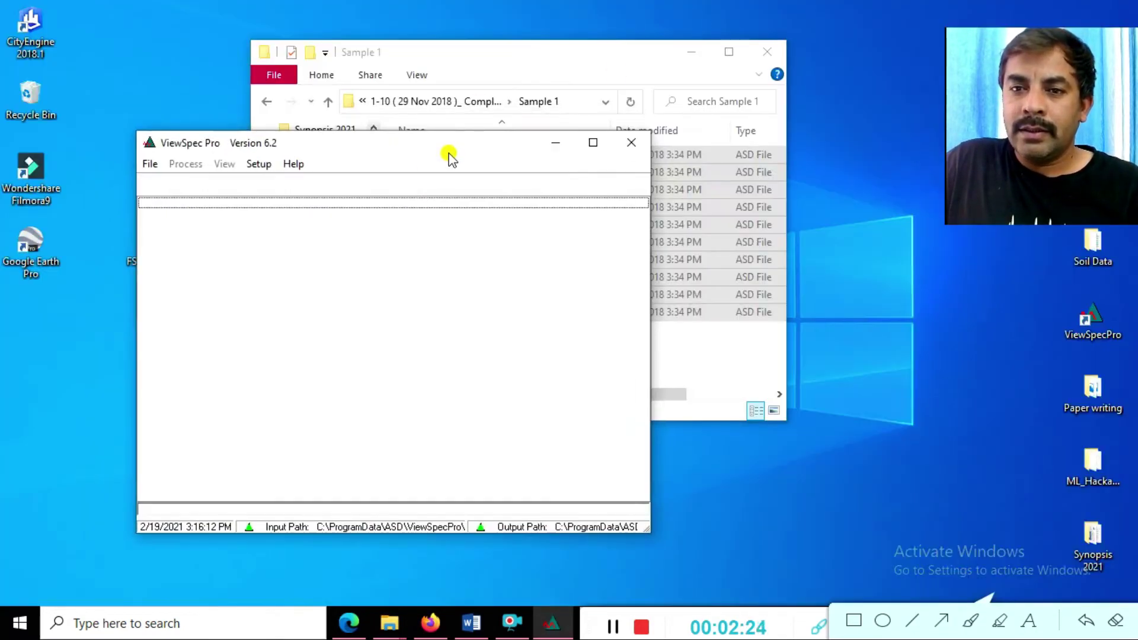
pyautogui.moveTo(447, 150); pyautogui.dragTo(732, 107)
pyautogui.click(568, 52)
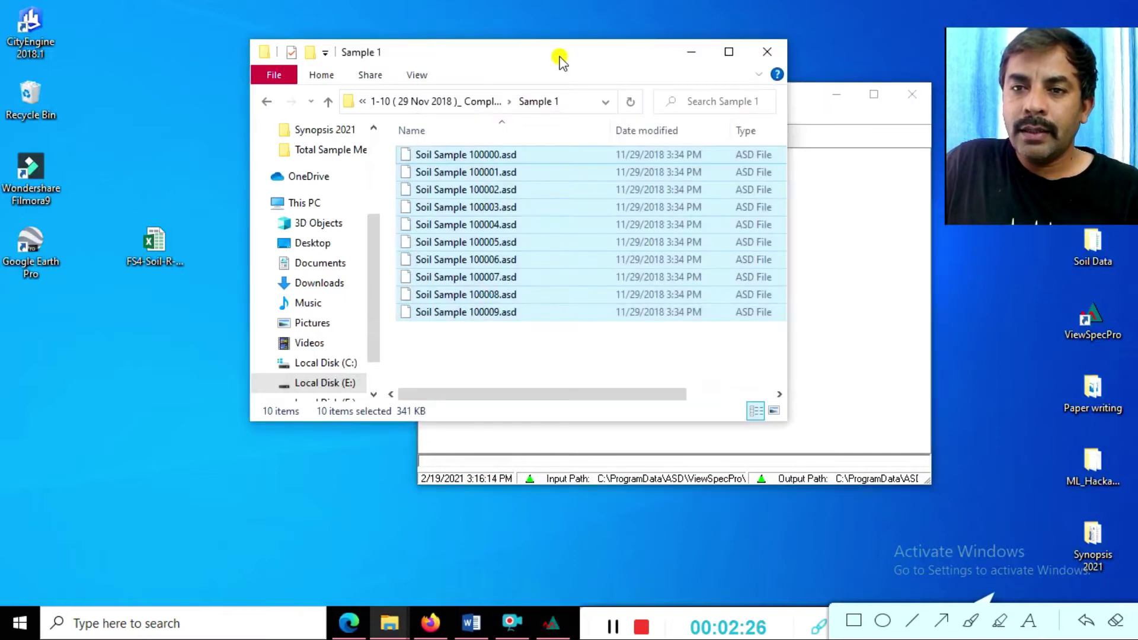
pyautogui.doubleClick(560, 56)
pyautogui.doubleClick(541, 12)
pyautogui.moveTo(541, 48); pyautogui.dragTo(407, 129)
pyautogui.moveTo(709, 97); pyautogui.dragTo(749, 41)
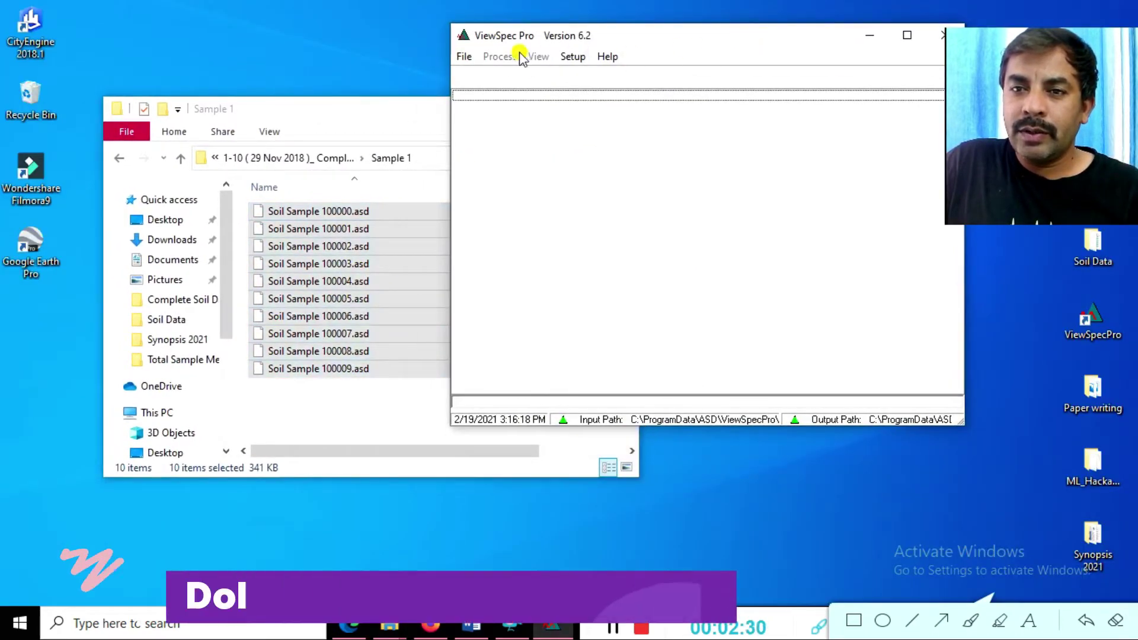
pyautogui.click(465, 56)
pyautogui.click(493, 86)
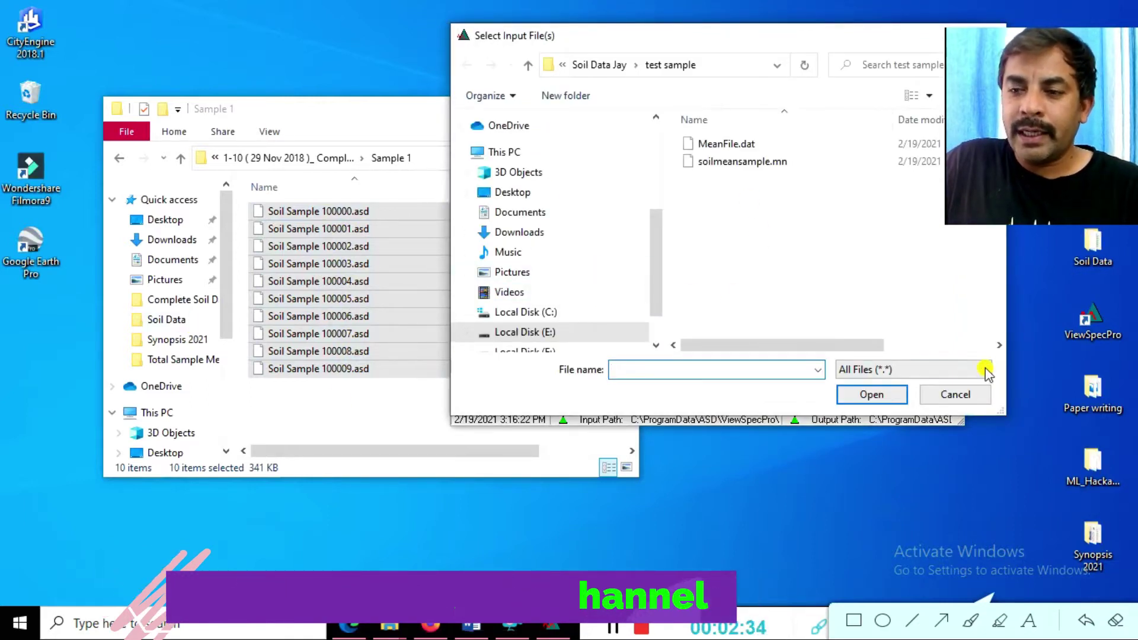
pyautogui.click(948, 392)
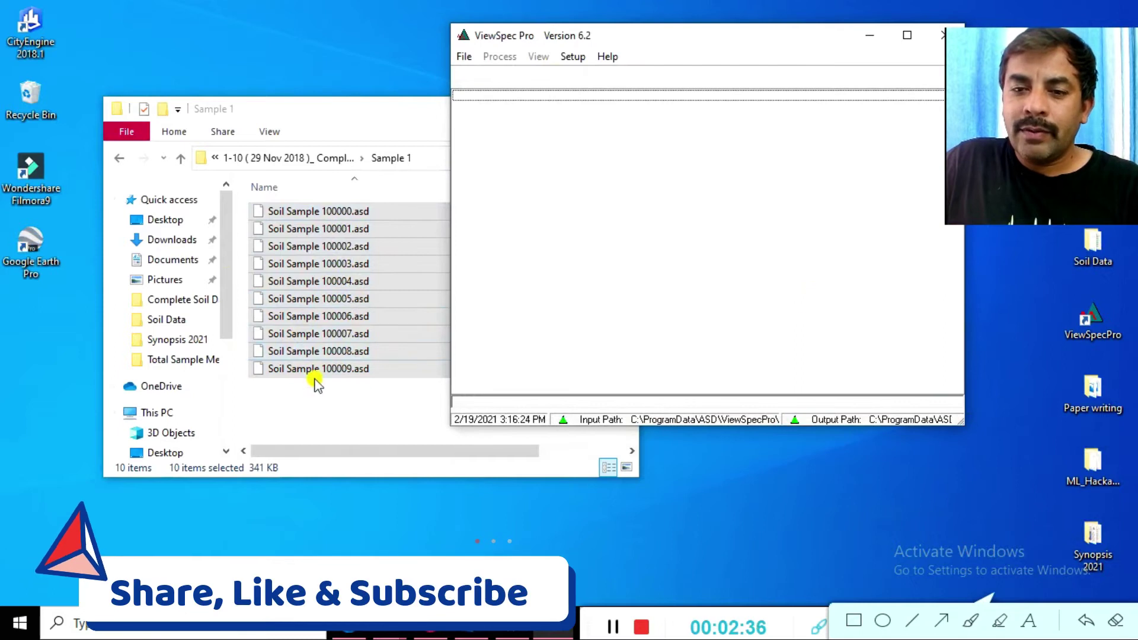
# - Load all ten files, Soil Sample 100000.asd to 100009.asd, from the Sample 1 folder into ViewSpec Pro's file list
pyautogui.click(314, 385)
pyautogui.click(330, 209)
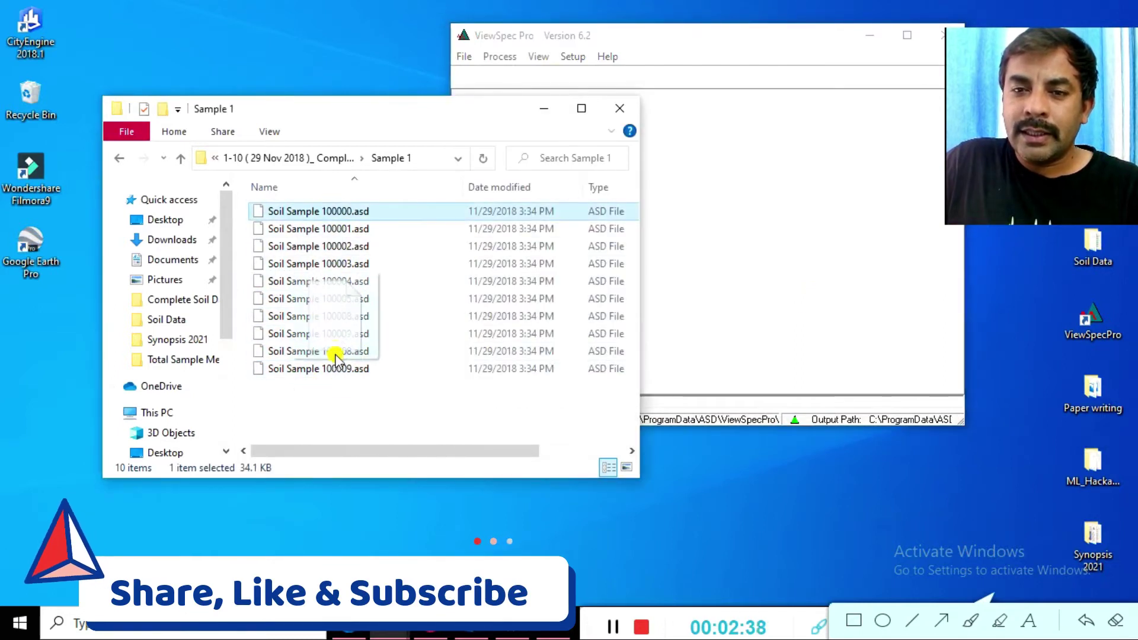
pyautogui.hotkey('ctrl', 'a')
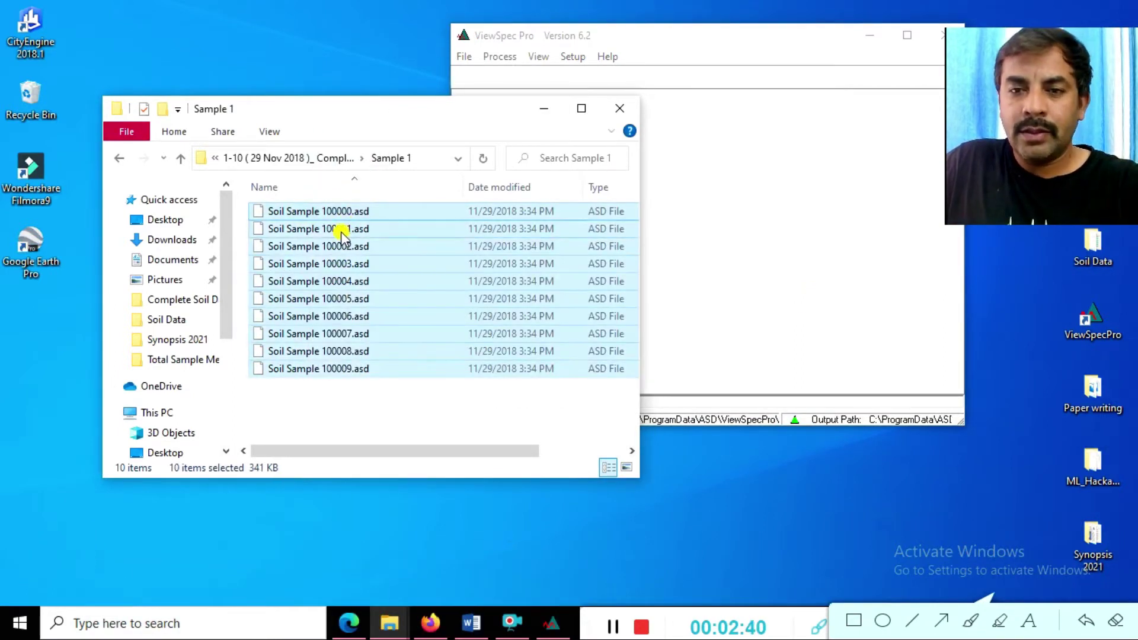
pyautogui.moveTo(367, 295); pyautogui.dragTo(852, 292)
pyautogui.click(778, 276)
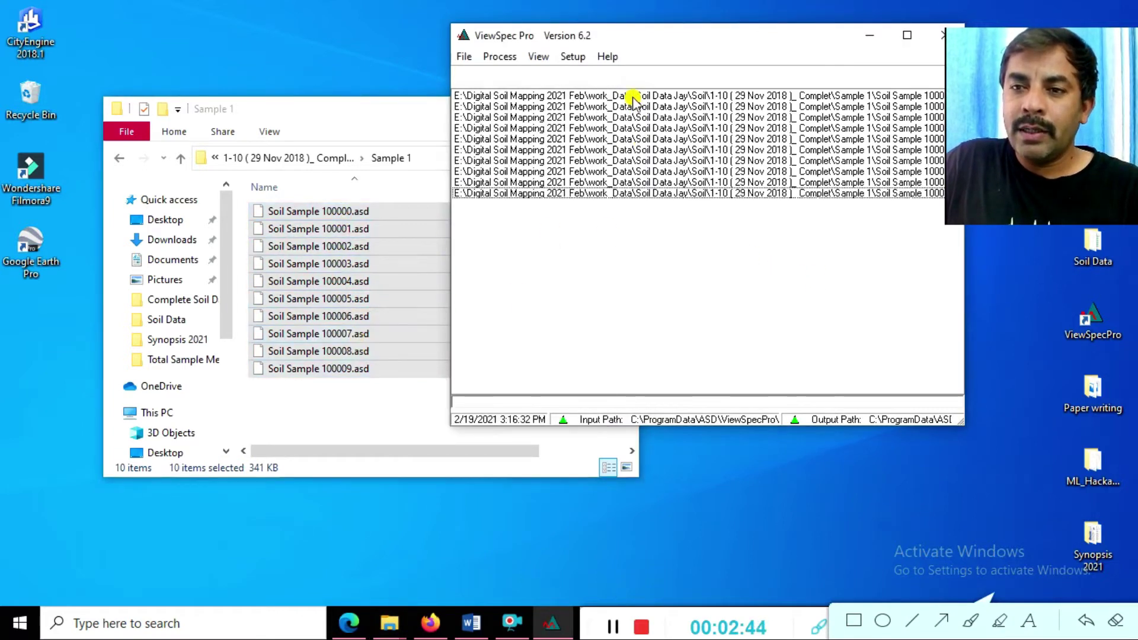
# - Select all ten loaded soil sample files and plot their spectral data in a graph
pyautogui.moveTo(632, 96); pyautogui.dragTo(630, 224)
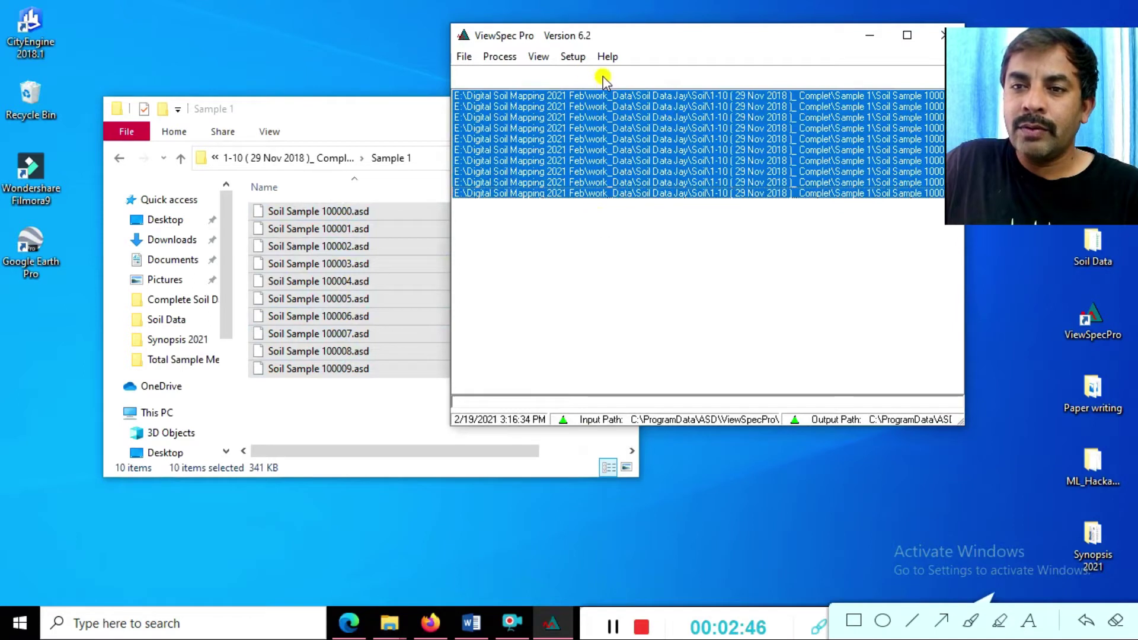
pyautogui.click(538, 58)
pyautogui.click(572, 75)
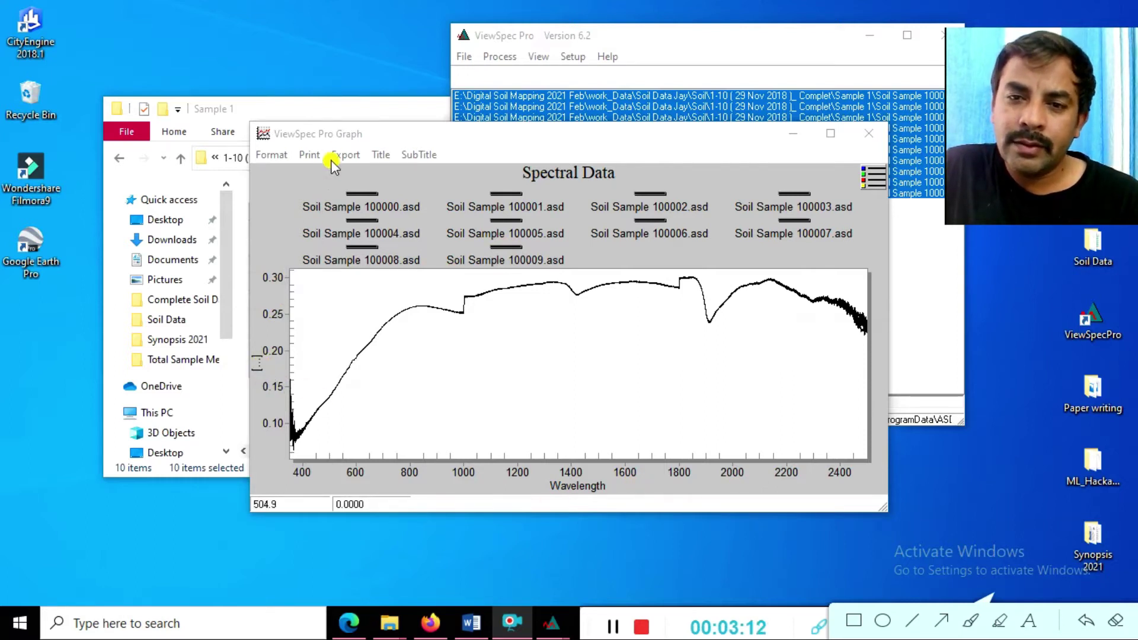
# - Display the graph as Reflectance with No Derivative, examine the sample curves, and close the graph window
pyautogui.click(272, 154)
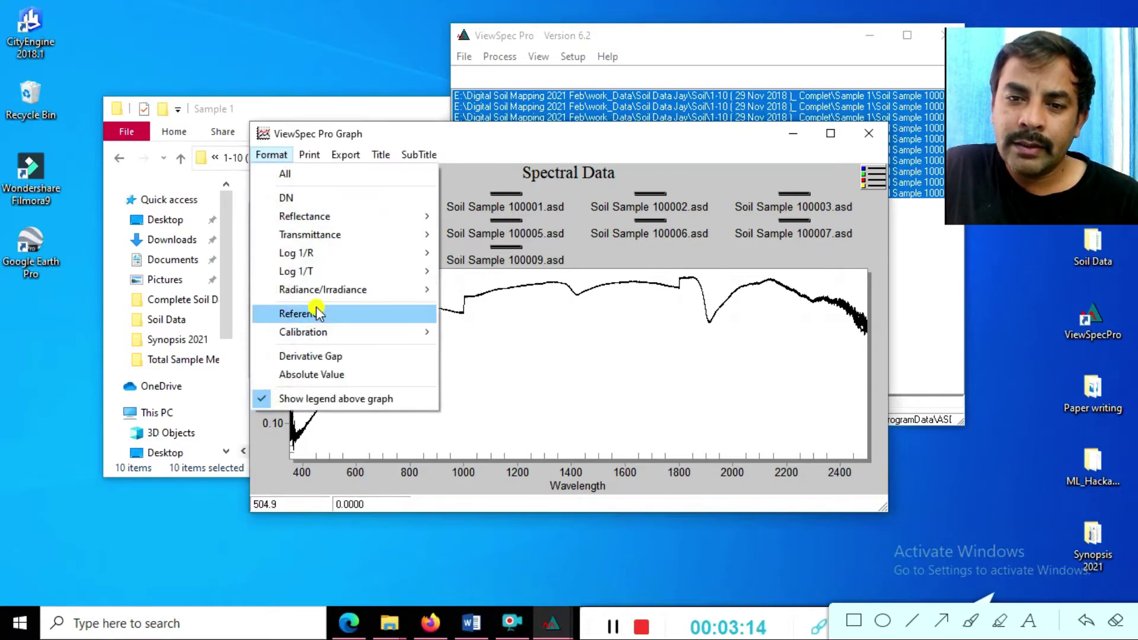
pyautogui.moveTo(328, 217)
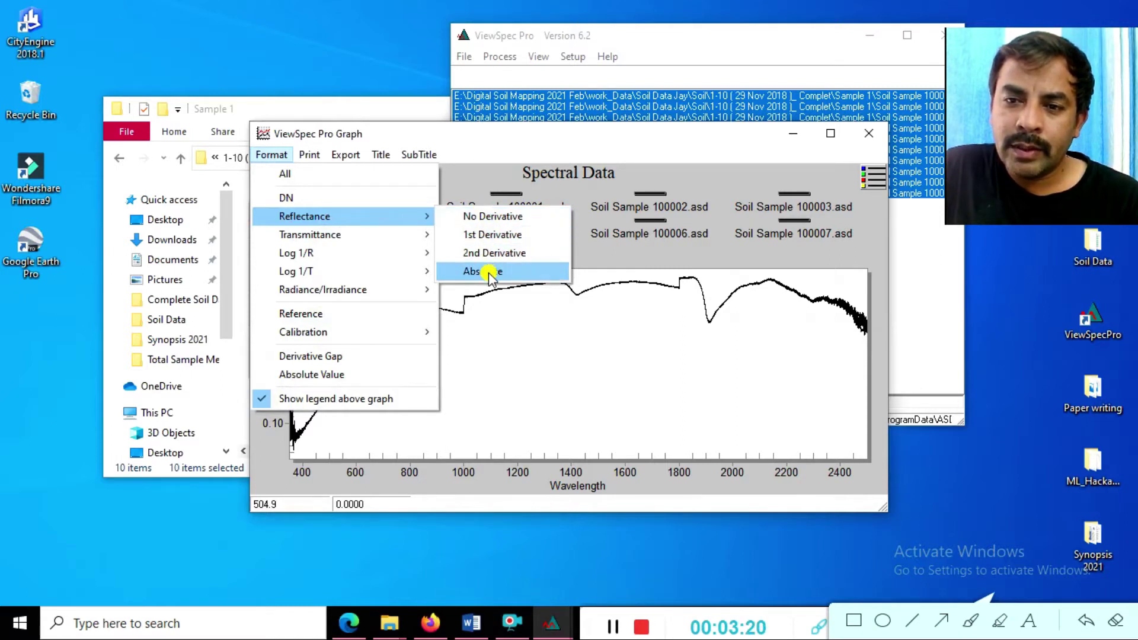
pyautogui.click(485, 217)
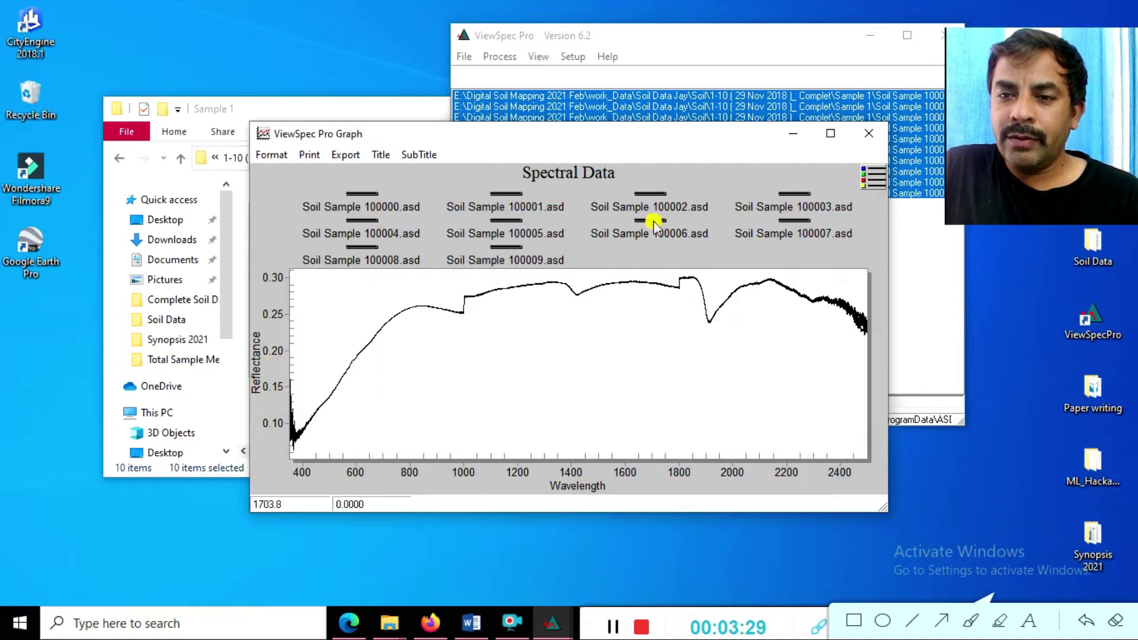
pyautogui.moveTo(545, 144); pyautogui.dragTo(594, 257)
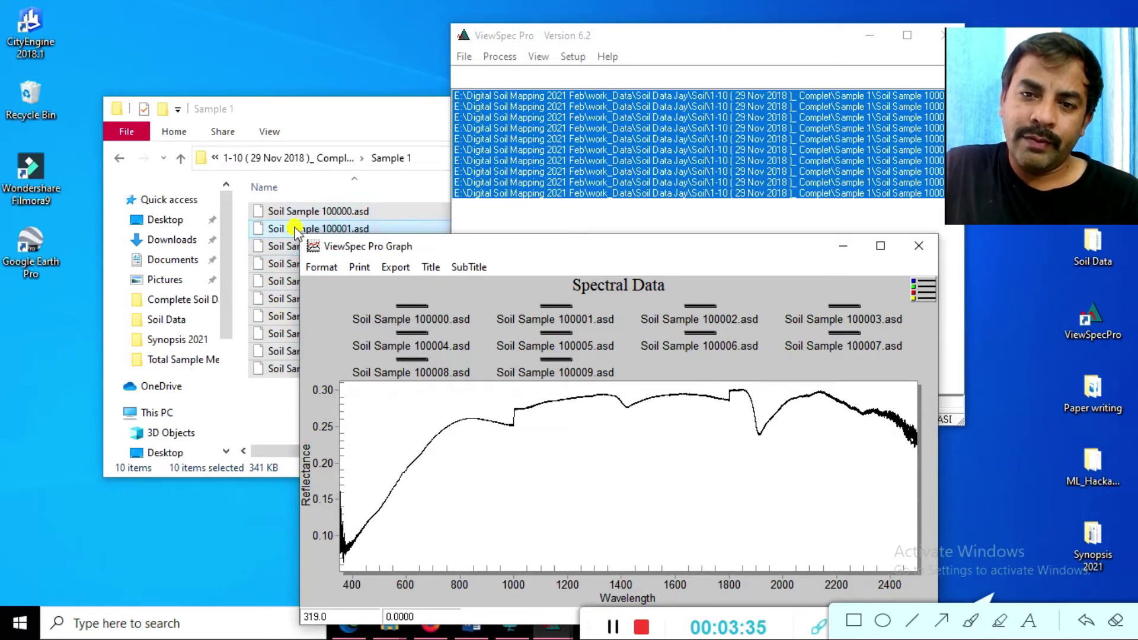
pyautogui.moveTo(377, 249); pyautogui.dragTo(534, 140)
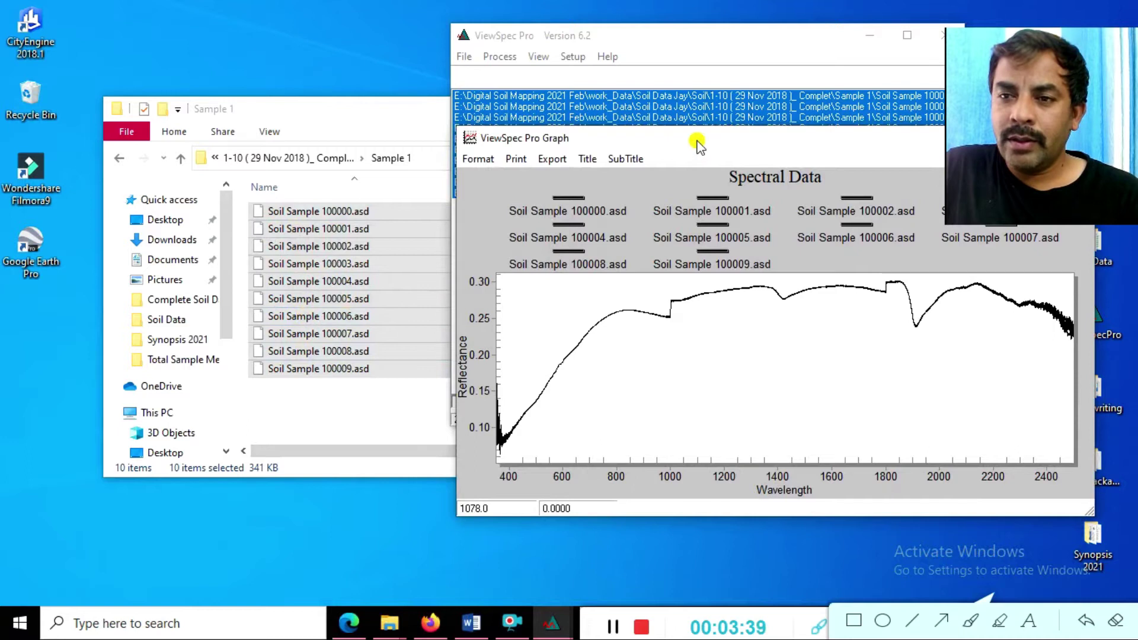
pyautogui.moveTo(698, 146); pyautogui.dragTo(511, 101)
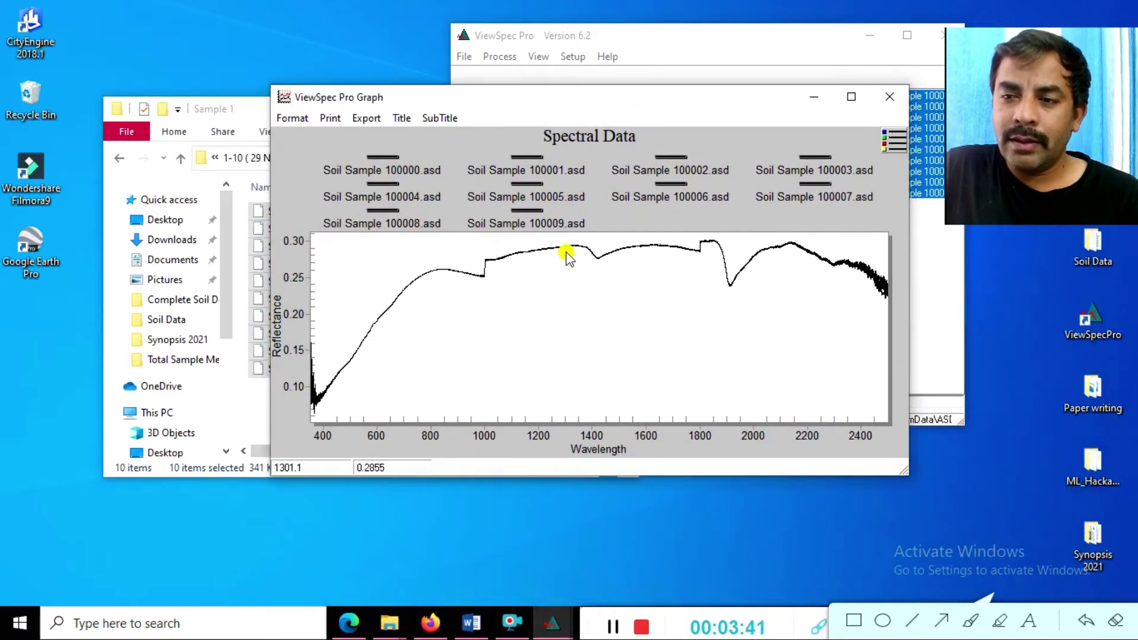
pyautogui.click(891, 102)
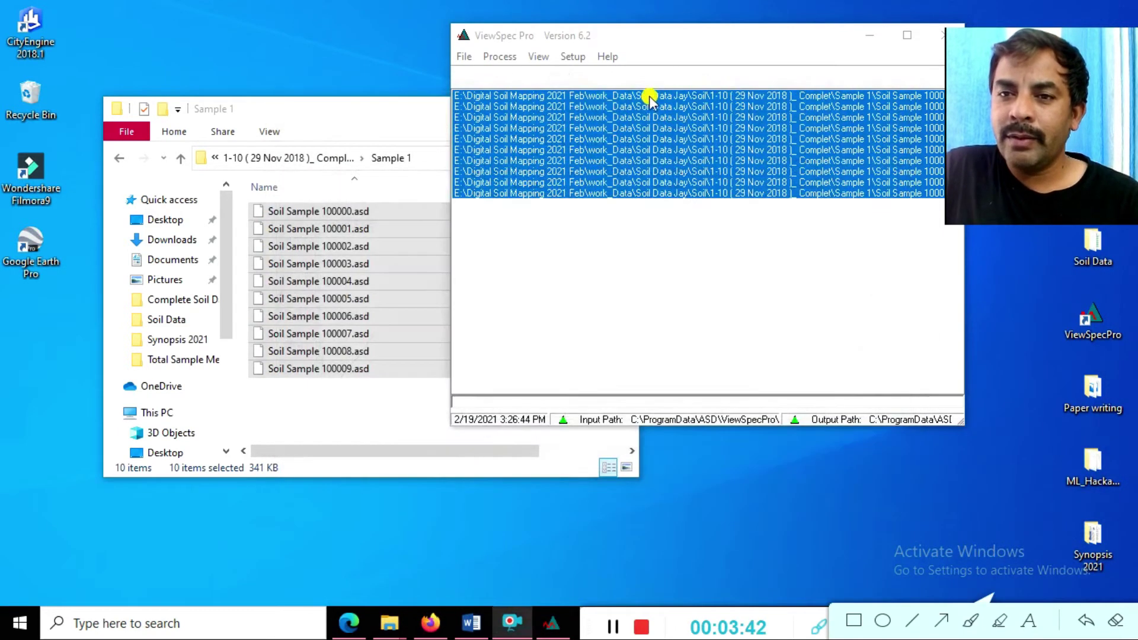
# - Run the Statistics process on the ten selected soil sample files with only Mean chosen
pyautogui.click(509, 56)
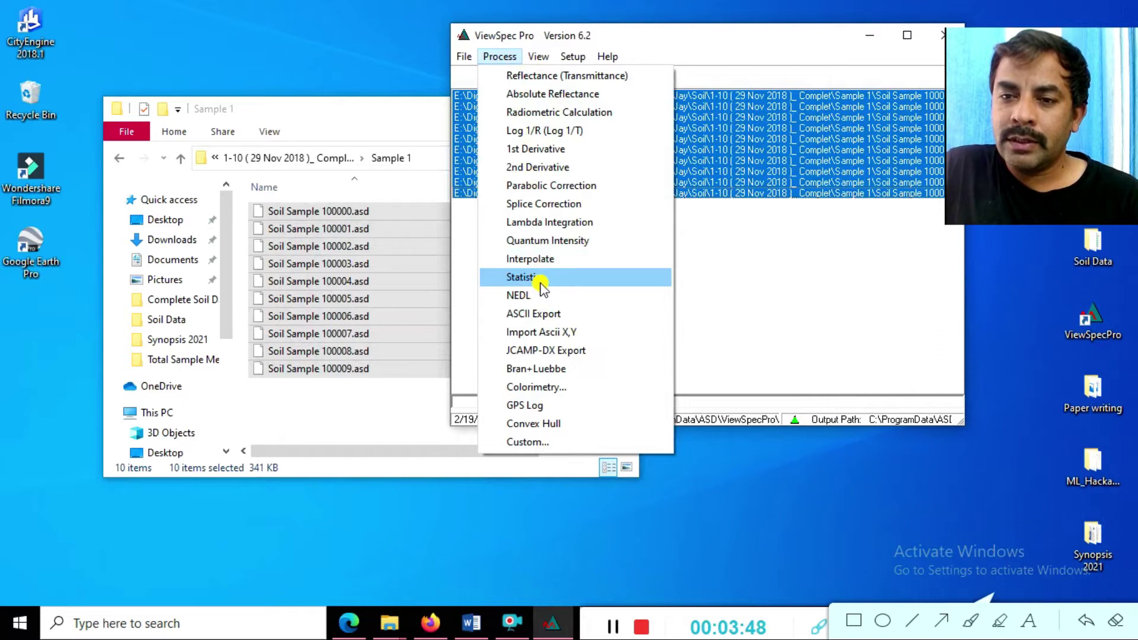
pyautogui.click(522, 277)
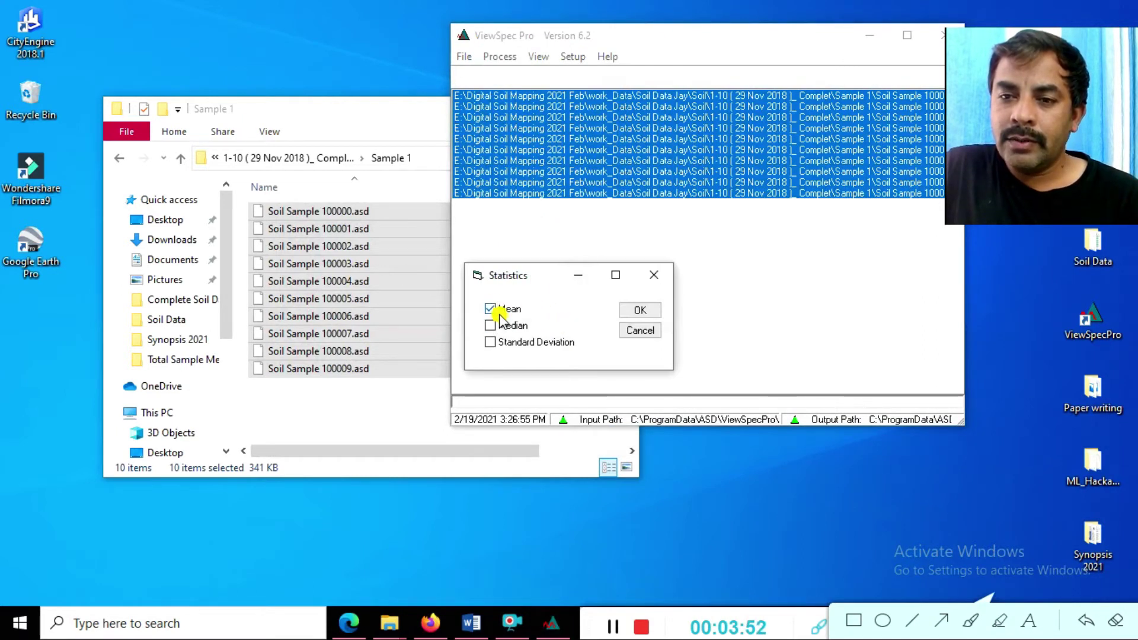
pyautogui.click(634, 312)
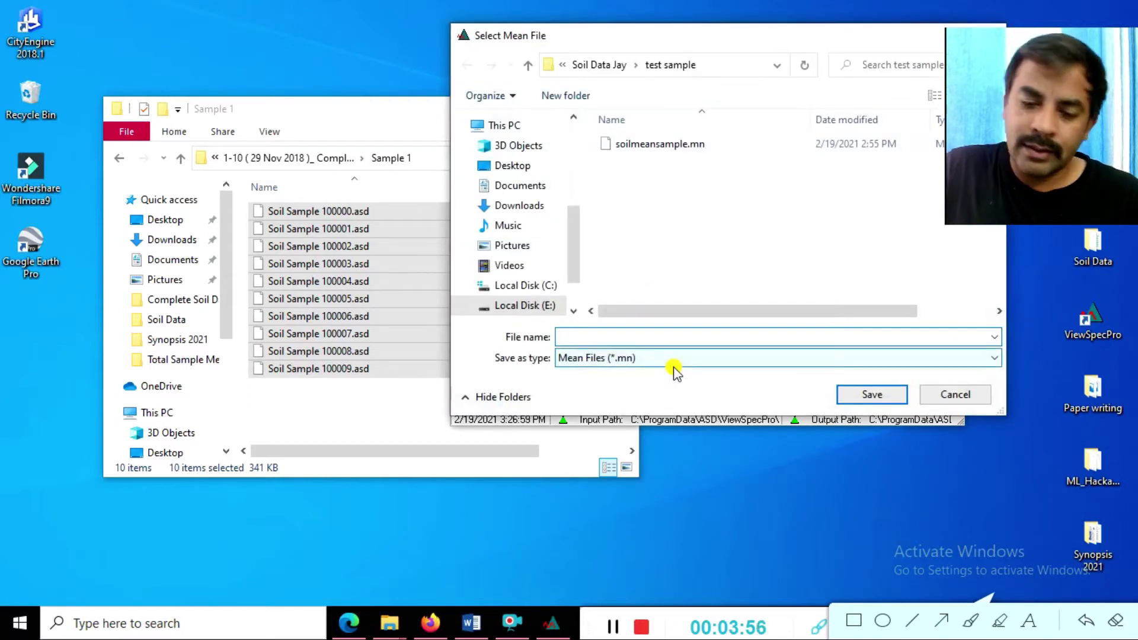
# - Save the mean file as soilmeansample2.mn in the test sample folder and select it in the file list
pyautogui.write('soil')
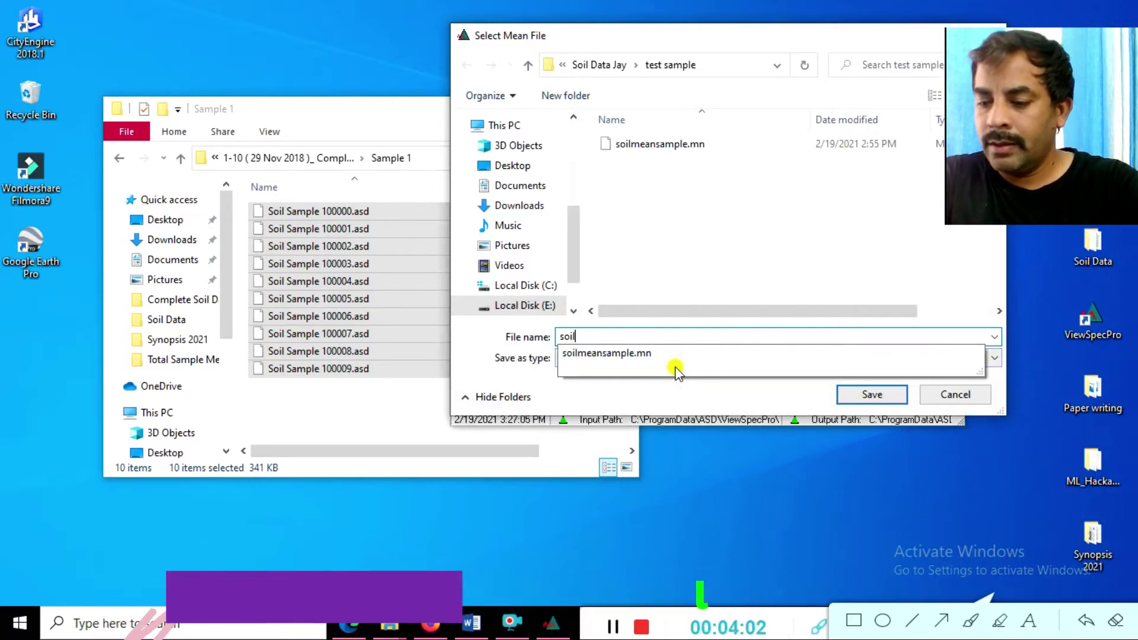
pyautogui.press('Down')
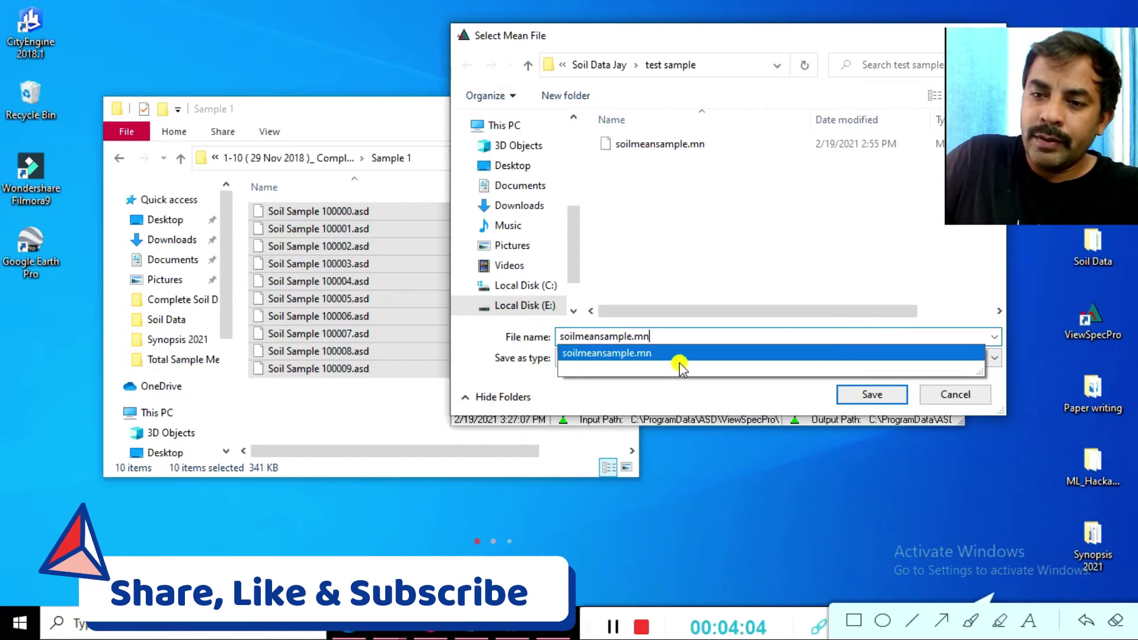
pyautogui.click(632, 336)
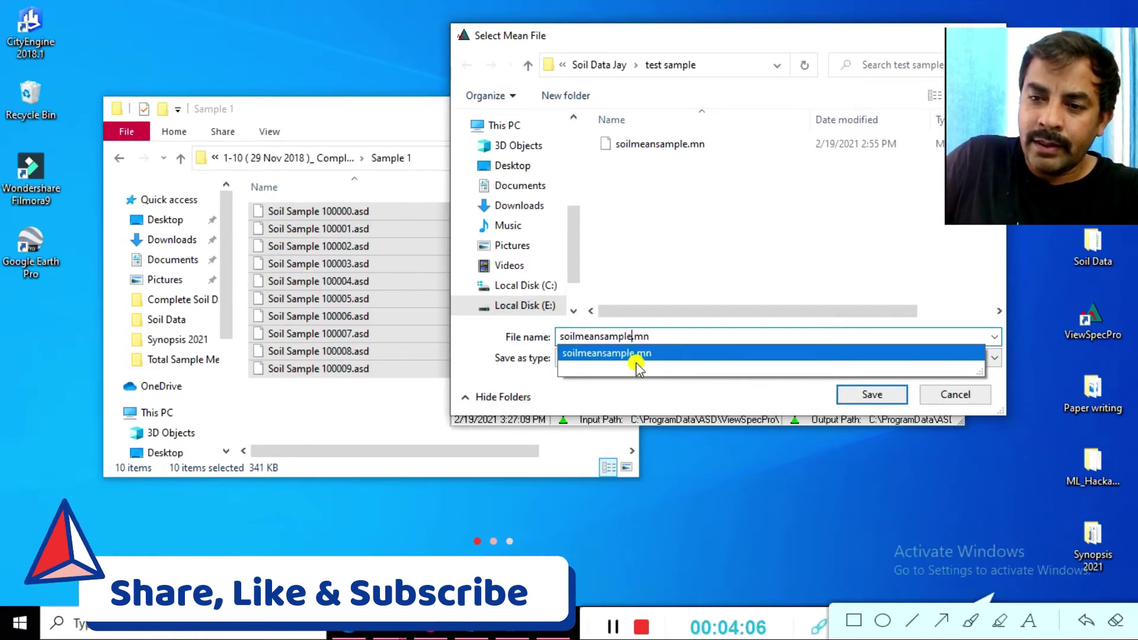
pyautogui.write('2')
pyautogui.click(887, 401)
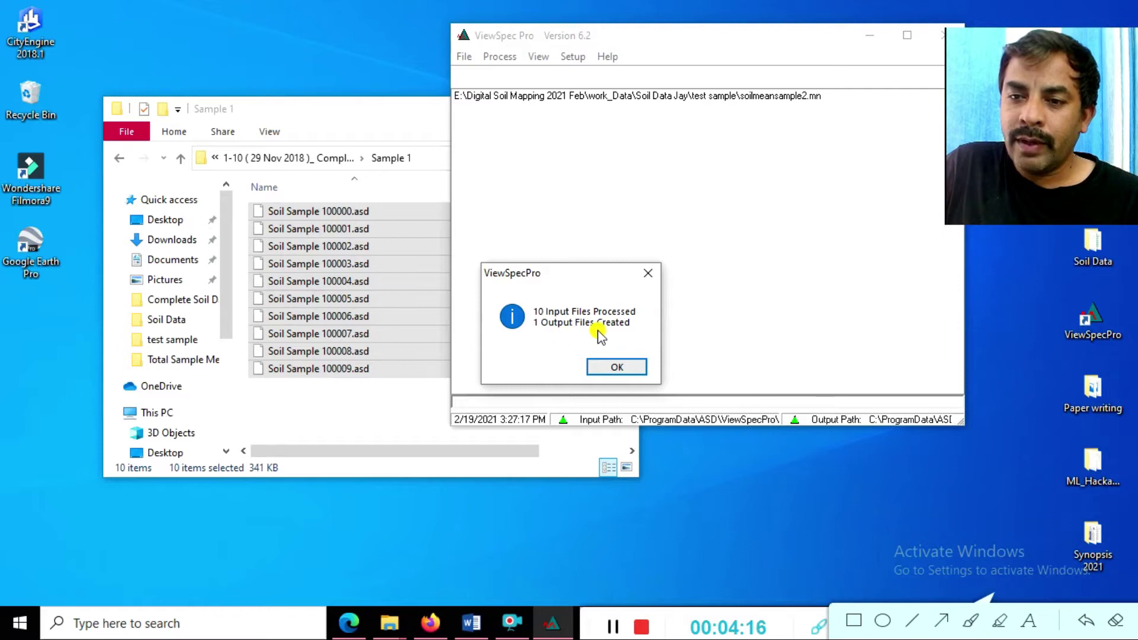
pyautogui.click(631, 377)
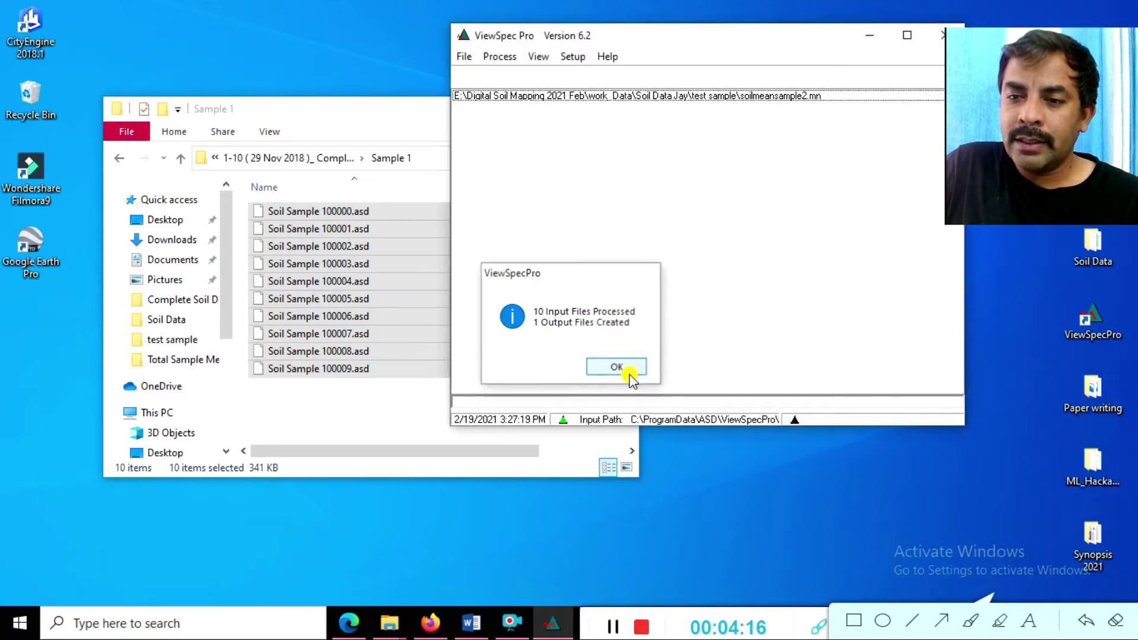
pyautogui.click(594, 96)
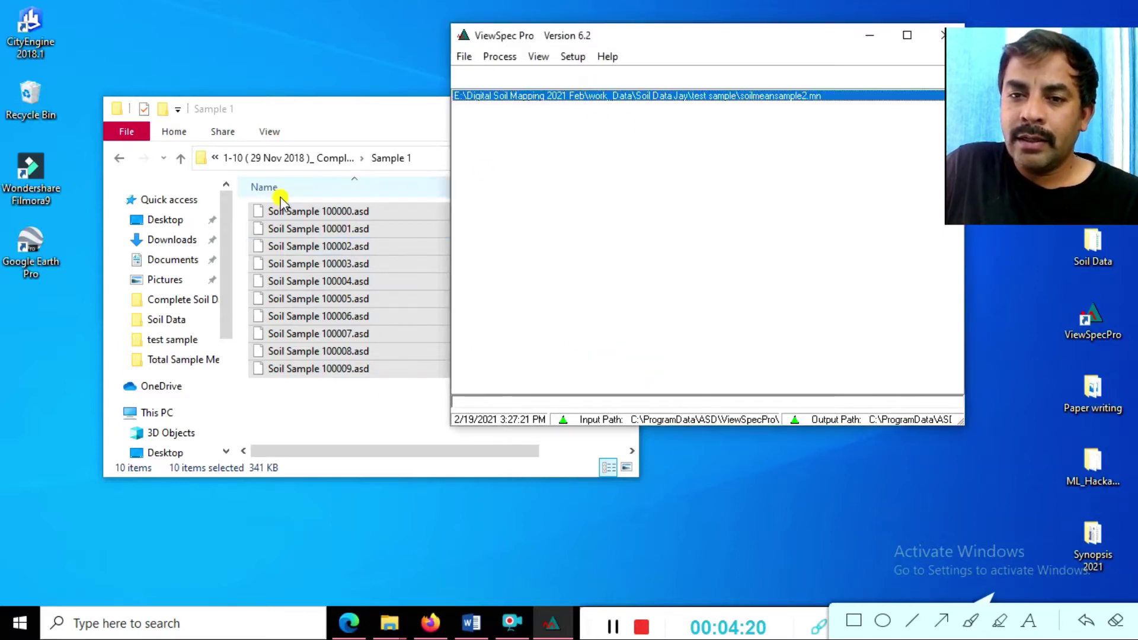
# - Plot the spectral data of soilmeansample2.mn and clear and rearrange the windows so the file list and graph are both visible
pyautogui.click(540, 57)
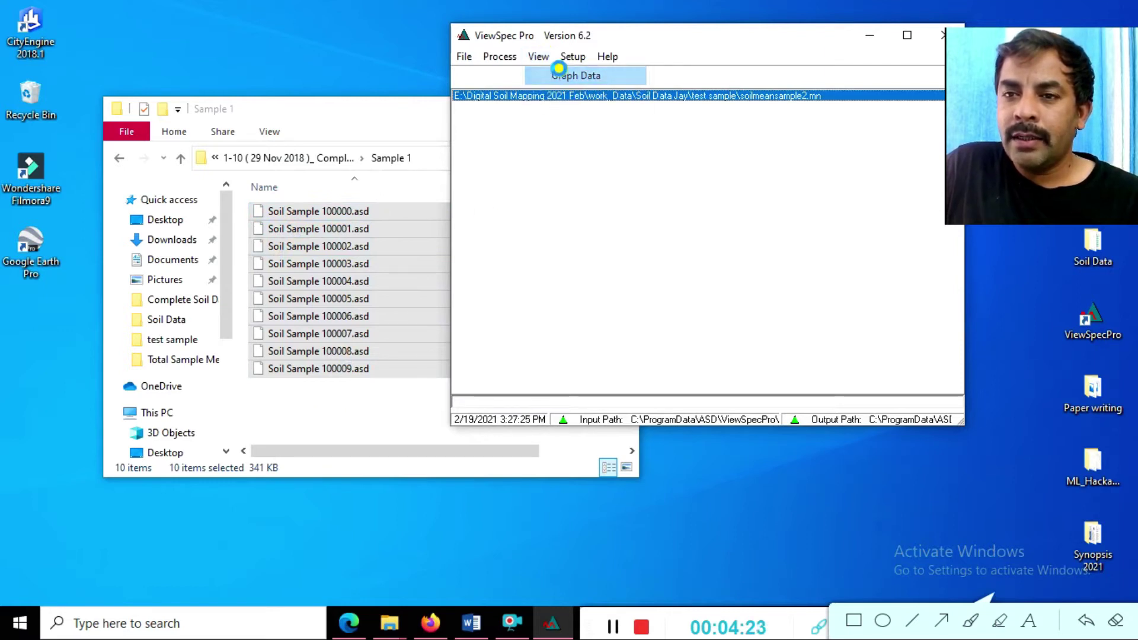
pyautogui.click(563, 75)
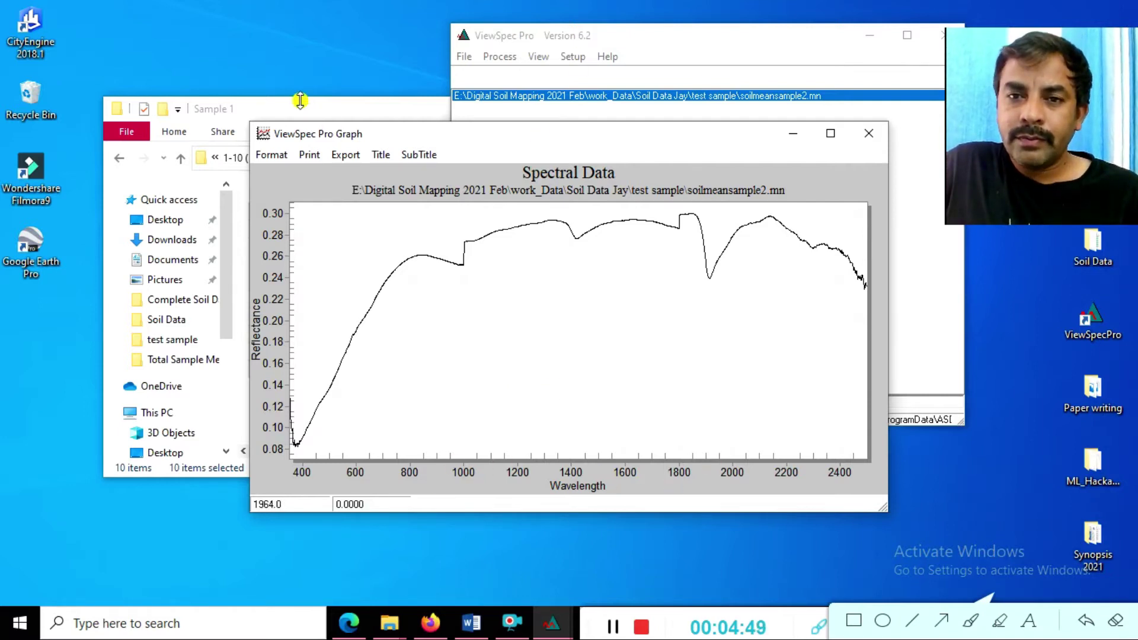
pyautogui.click(324, 120)
pyautogui.click(546, 108)
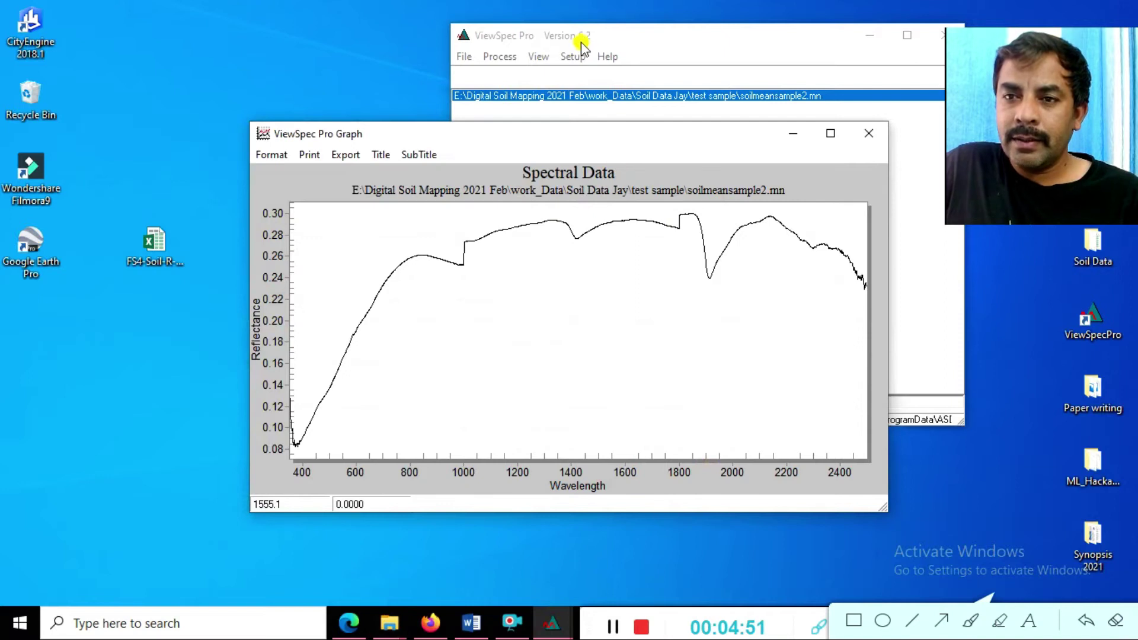
pyautogui.moveTo(584, 38); pyautogui.dragTo(272, 30)
pyautogui.moveTo(649, 154); pyautogui.dragTo(823, 221)
# - Switch to the Synopsis of PhD document in Word and read the nitrogen row of Table 3 on spectrally sensitive regions
pyautogui.click(472, 623)
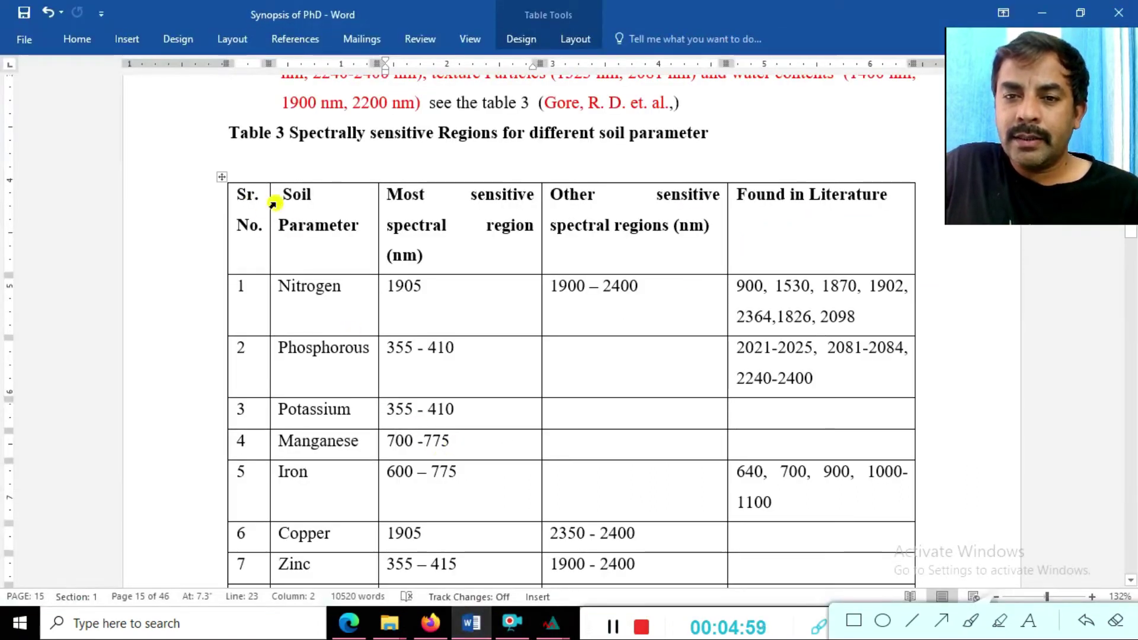
pyautogui.moveTo(287, 199); pyautogui.dragTo(331, 236)
pyautogui.click(332, 287)
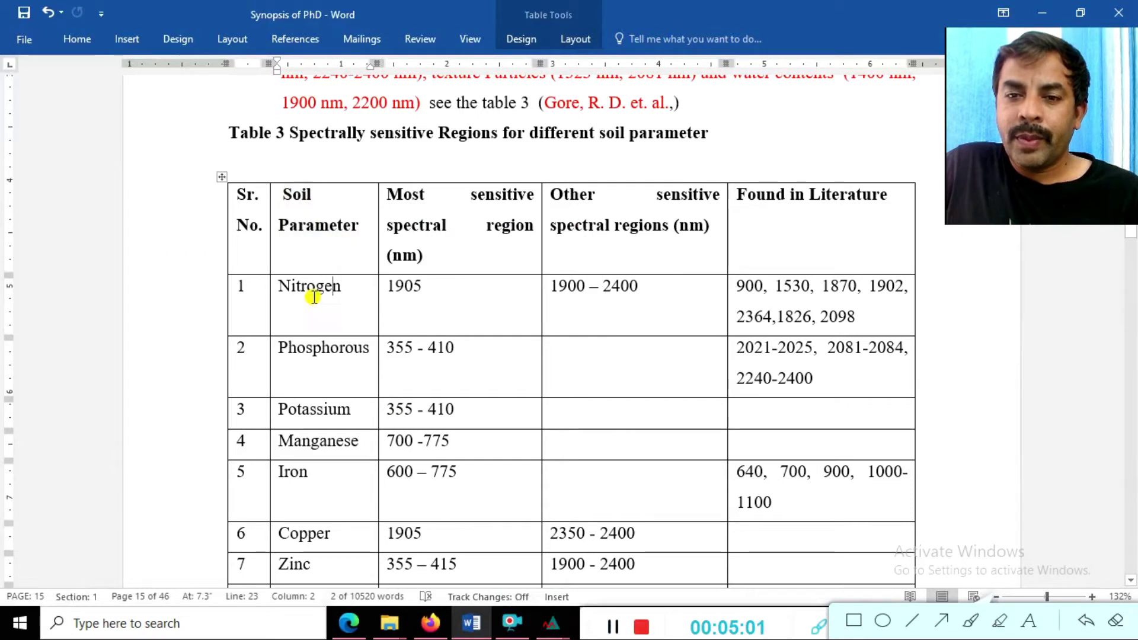
pyautogui.click(310, 289)
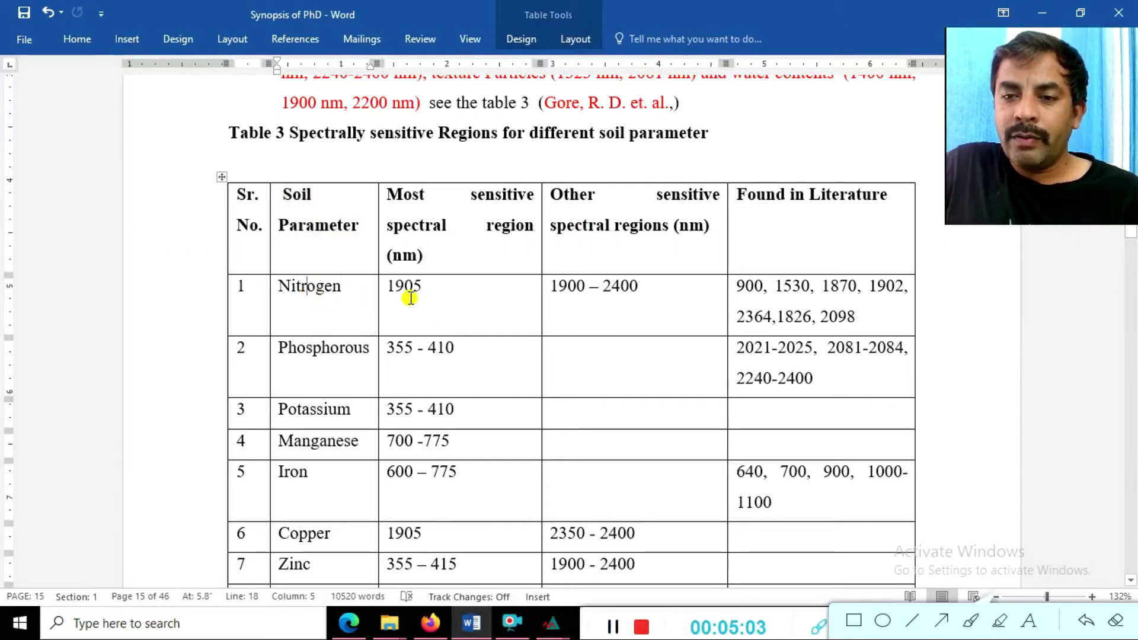
# - Compare nitrogen's most sensitive region of 1905 nm in Table 3 with that wavelength on the mean reflectance graph in ViewSpec Pro
pyautogui.moveTo(551, 631)
pyautogui.click(655, 519)
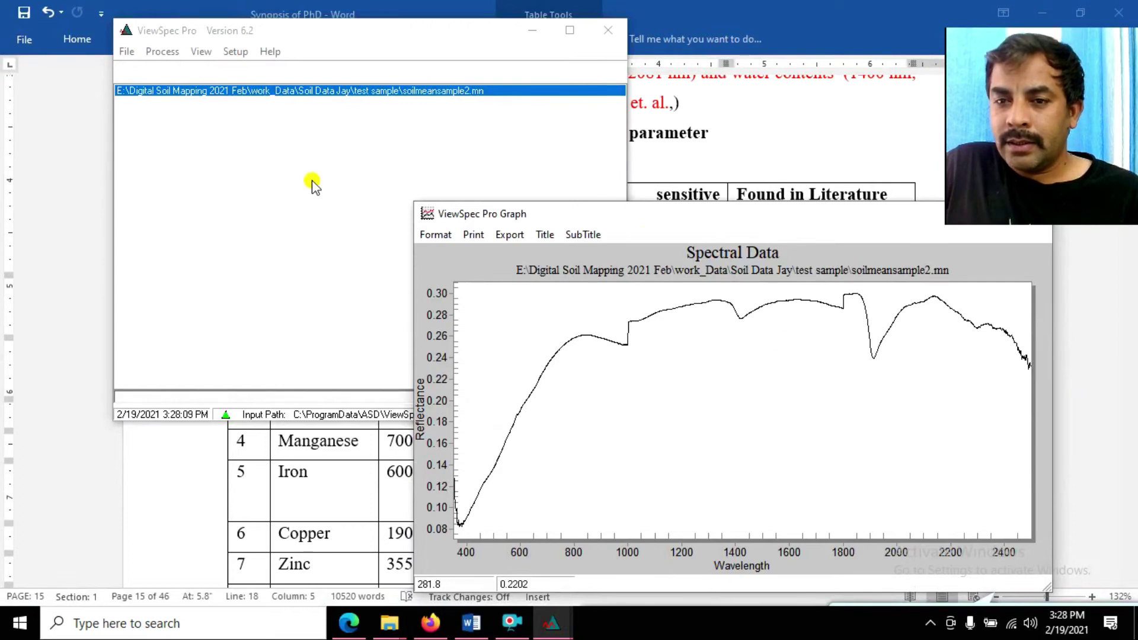
pyautogui.hotkey('alt', 'Tab')
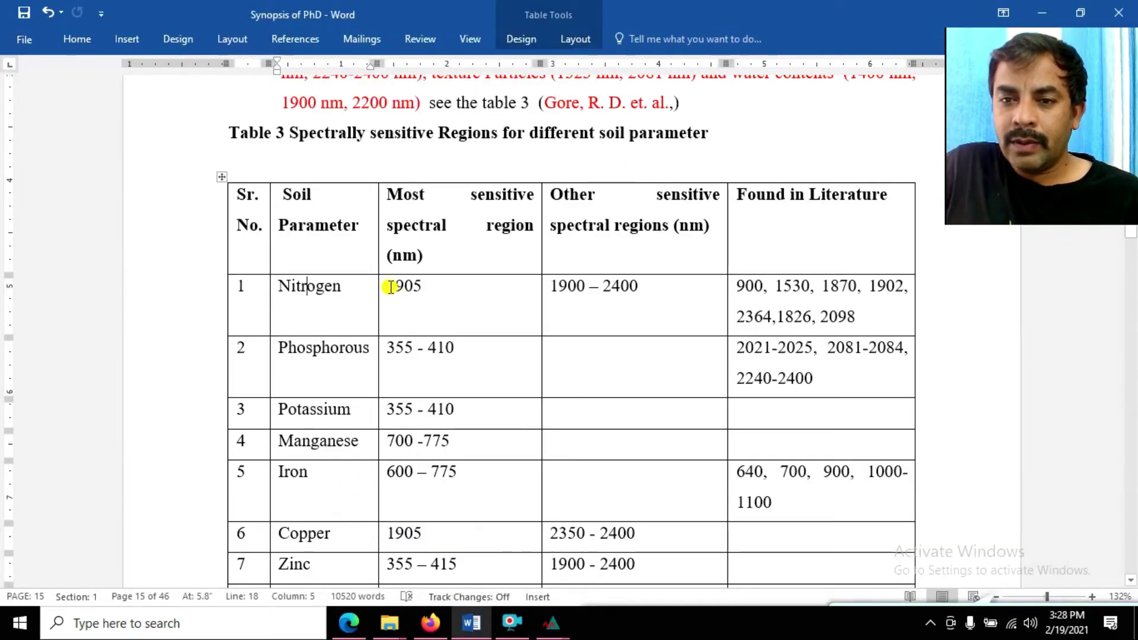
pyautogui.moveTo(551, 624)
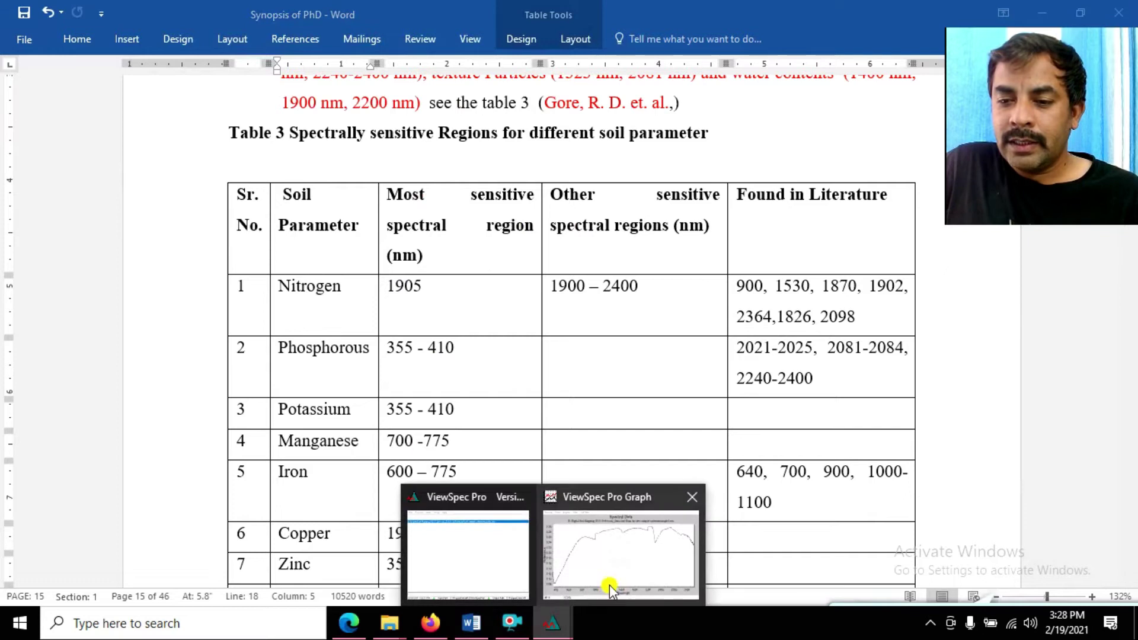
pyautogui.click(615, 583)
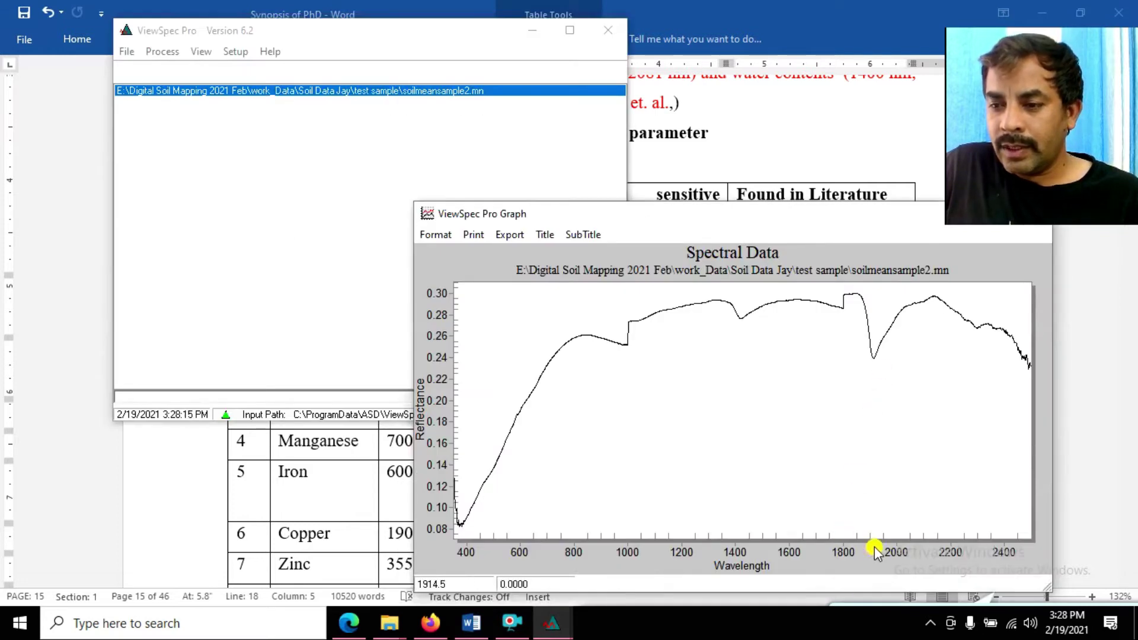
# - Mark the graph region around 1900 nm with a red rectangle, check it against the nitrogen row in Word, and clear the mark
pyautogui.click(524, 629)
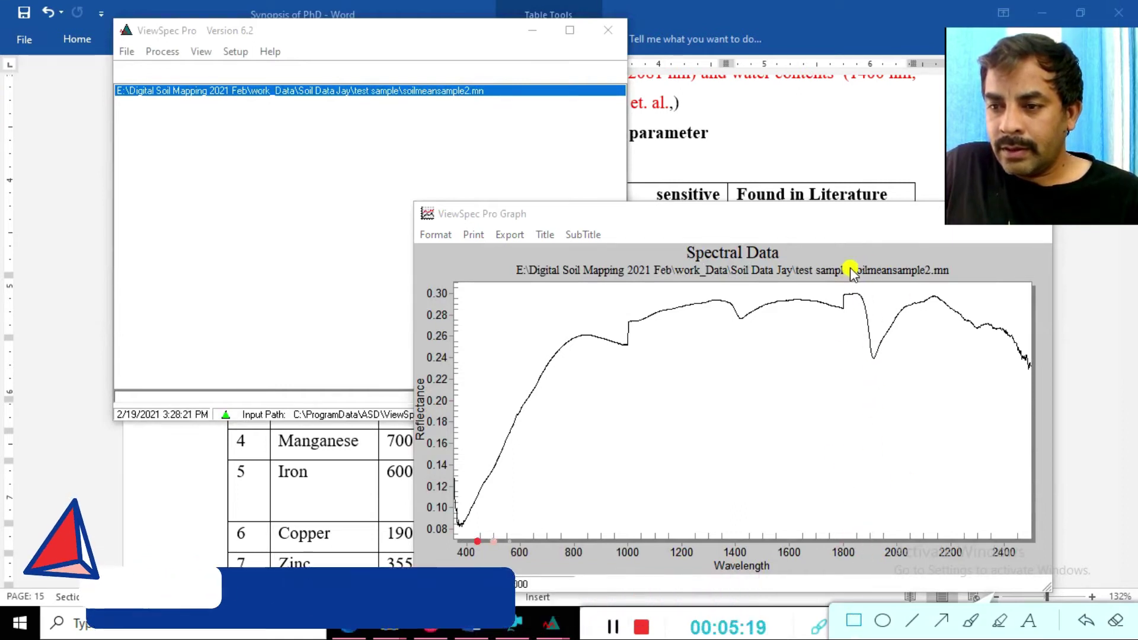
pyautogui.moveTo(850, 270); pyautogui.dragTo(879, 561)
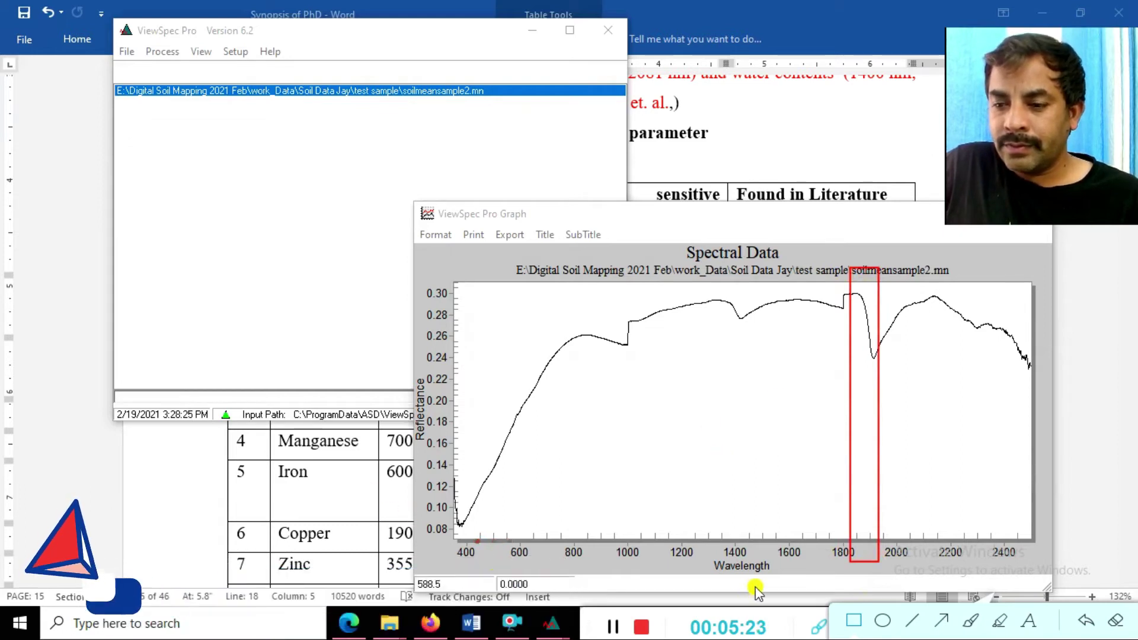
pyautogui.click(366, 472)
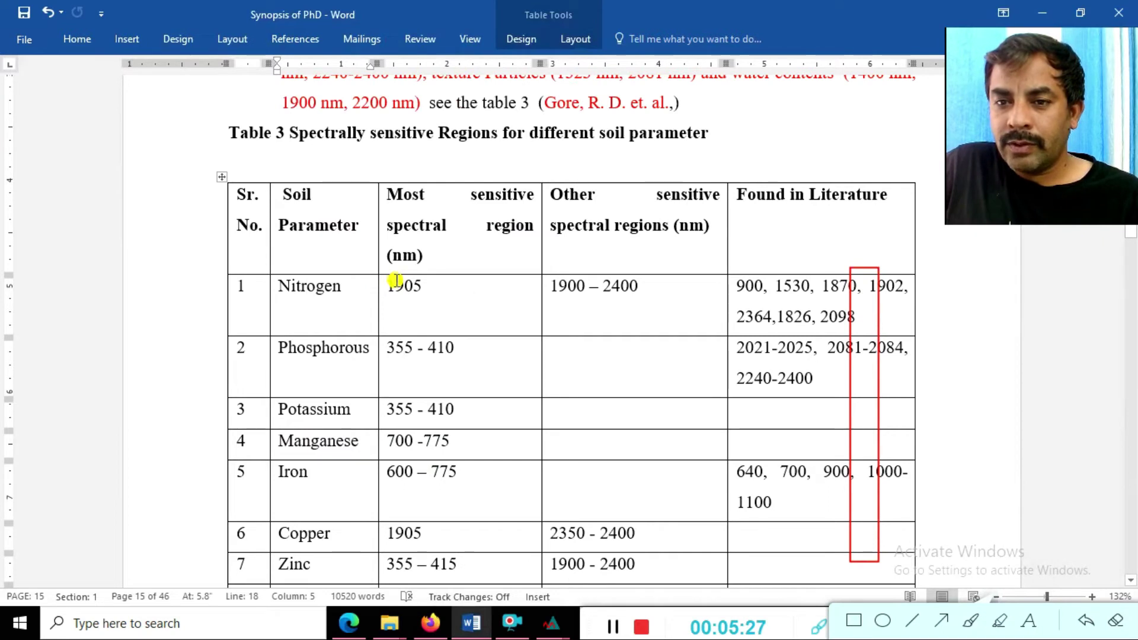
pyautogui.click(1088, 622)
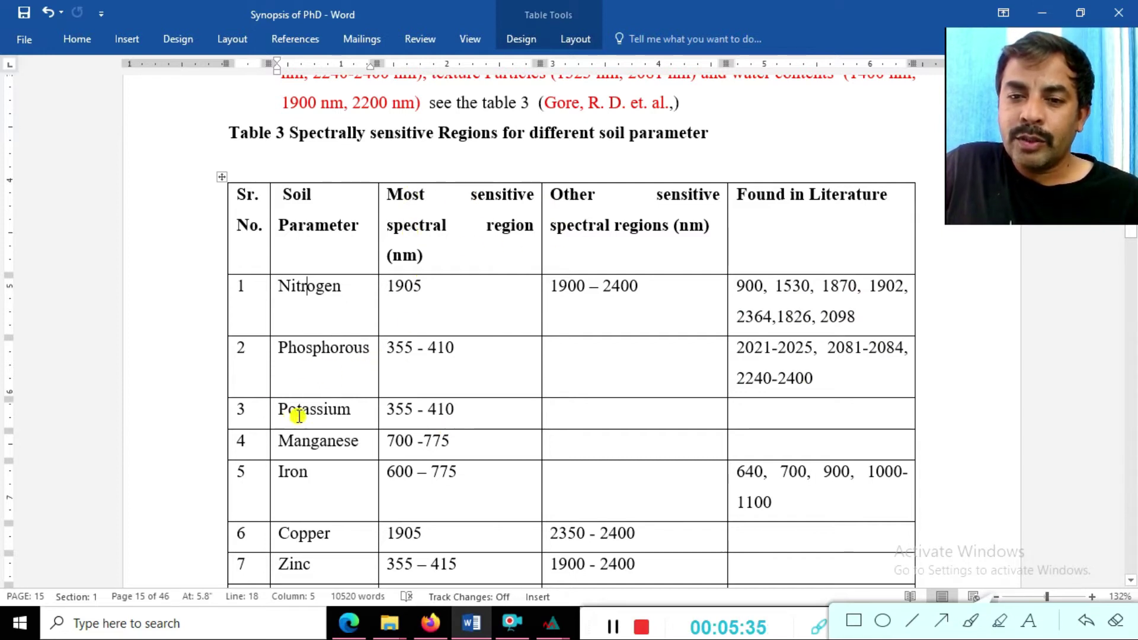
# - Review the sensitive spectral regions listed in Table 3 for all soil parameters, from nitrogen through SOM
pyautogui.scroll(-3, 306, 491)
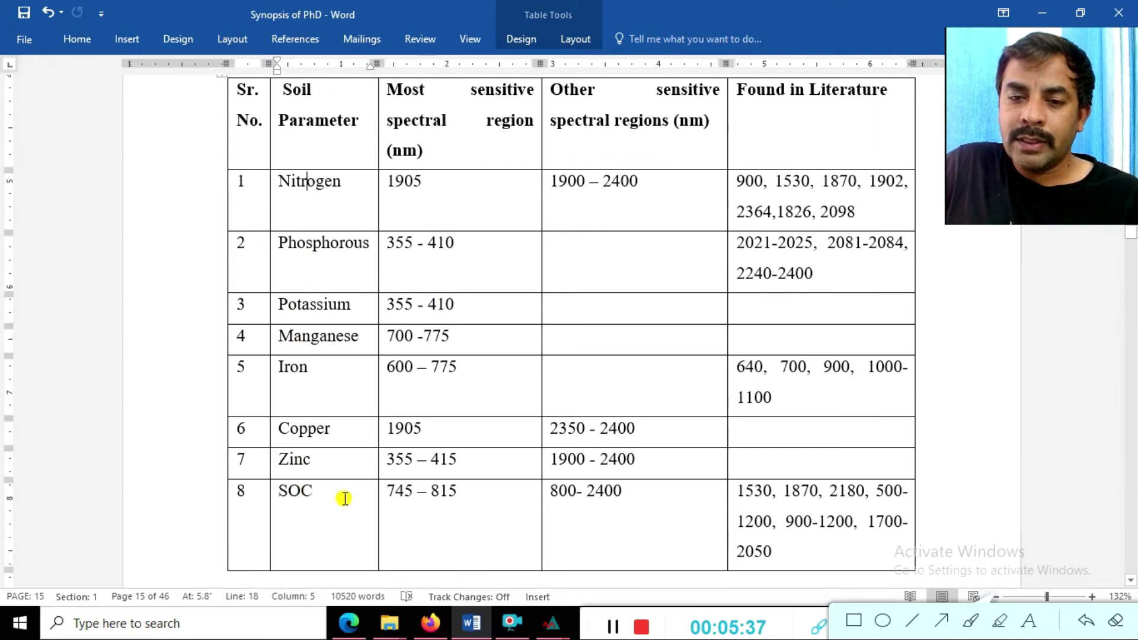
pyautogui.scroll(-3, 346, 501)
pyautogui.scroll(-12, 355, 506)
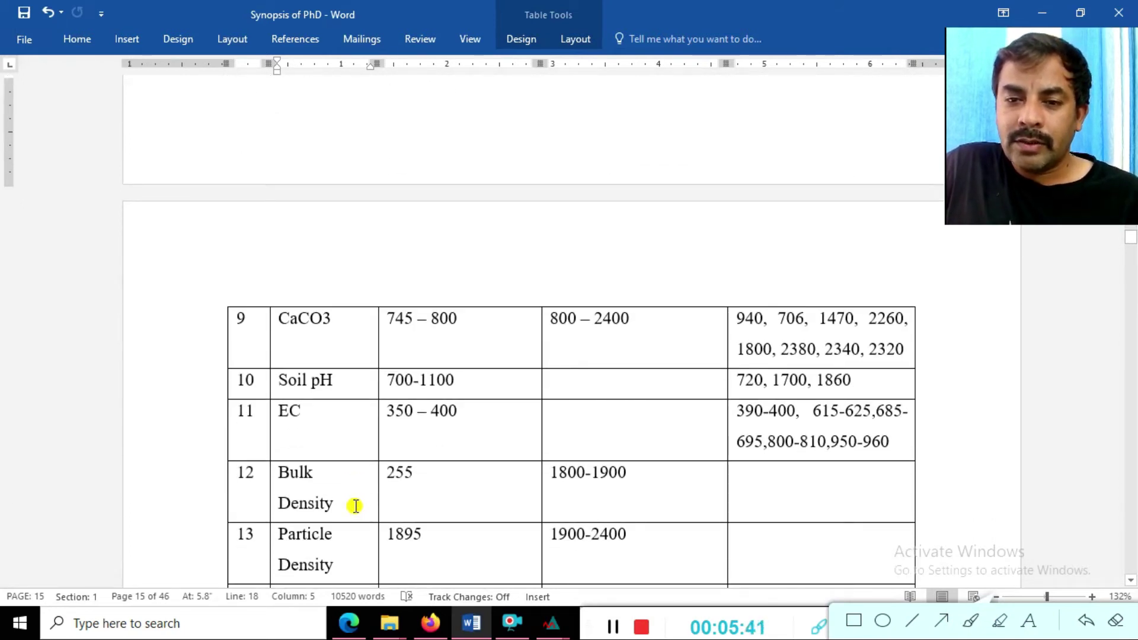
pyautogui.scroll(-1, 355, 506)
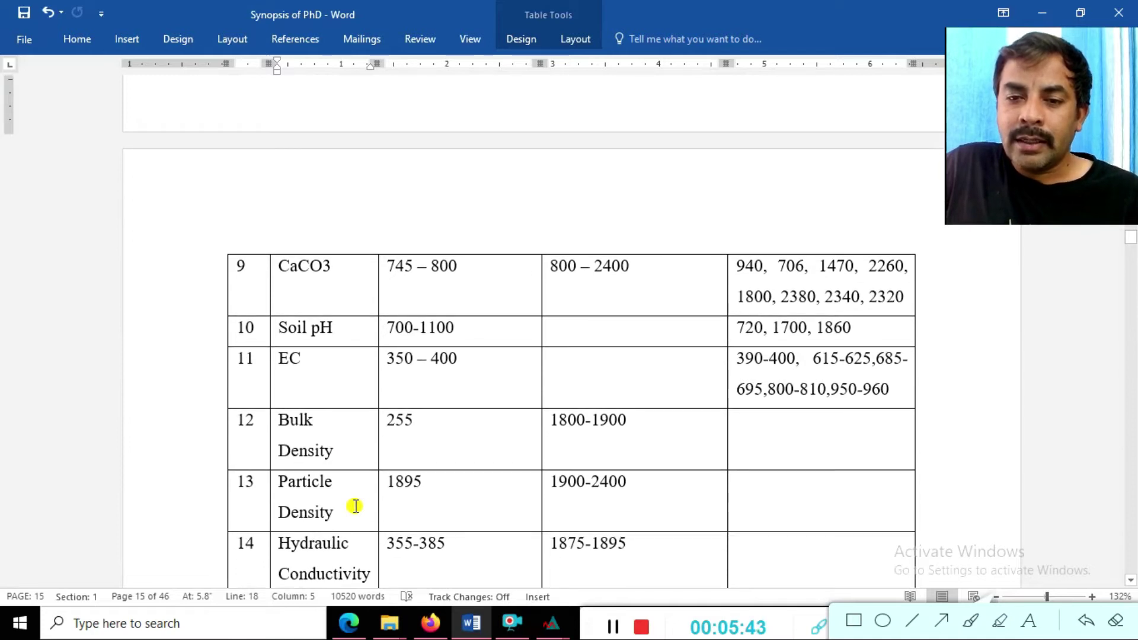
pyautogui.scroll(-3, 355, 506)
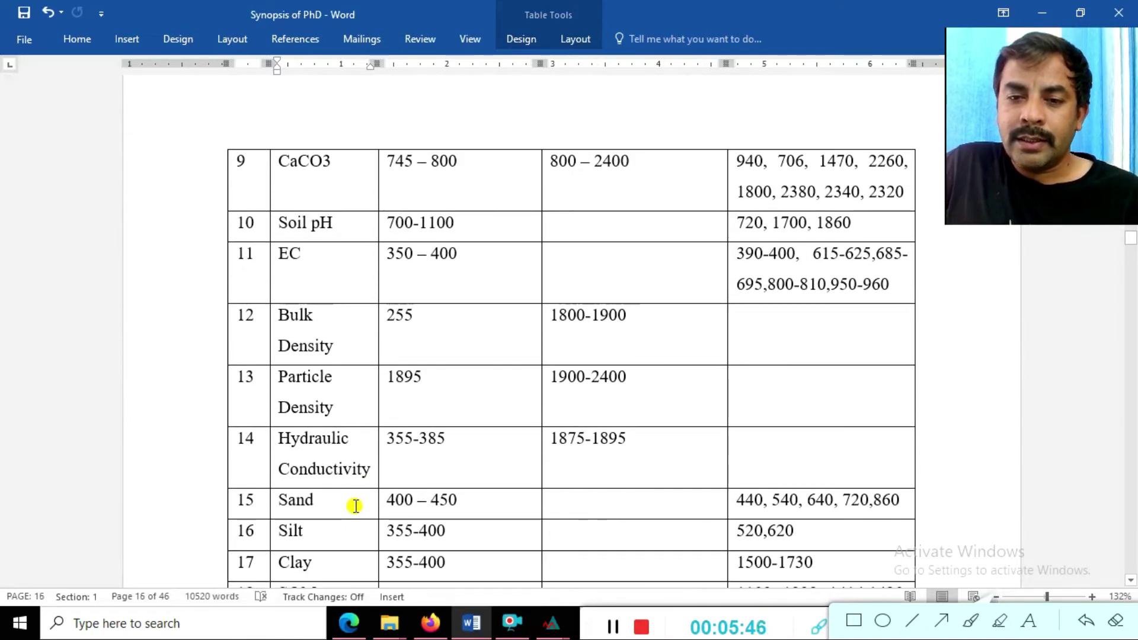
pyautogui.scroll(-3, 355, 506)
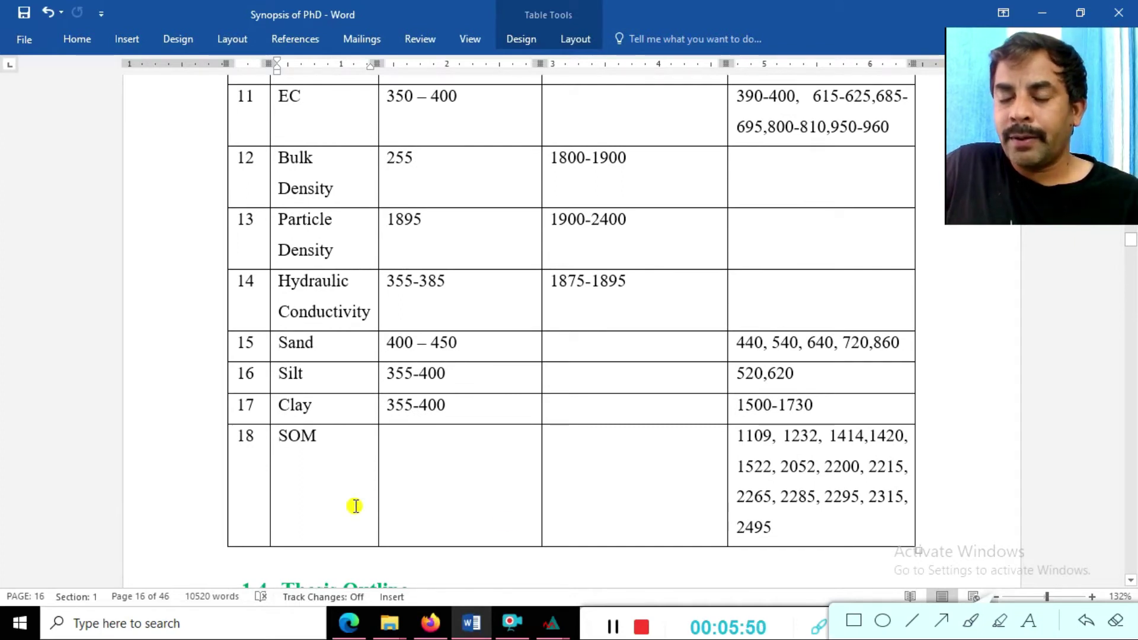
pyautogui.scroll(15, 570, 522)
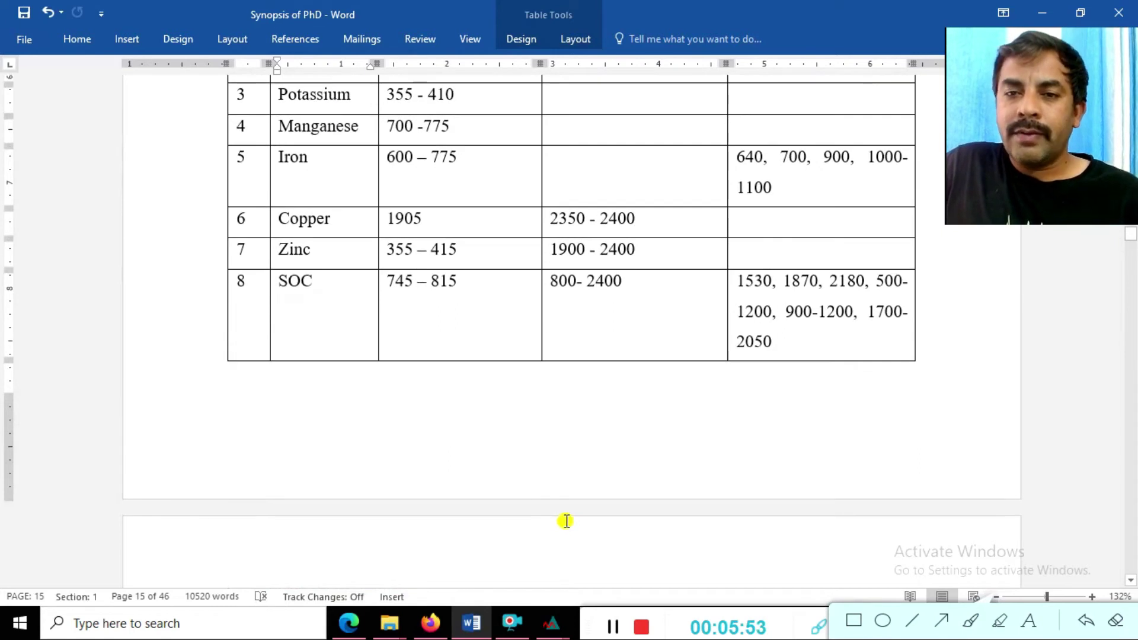
pyautogui.scroll(6, 565, 519)
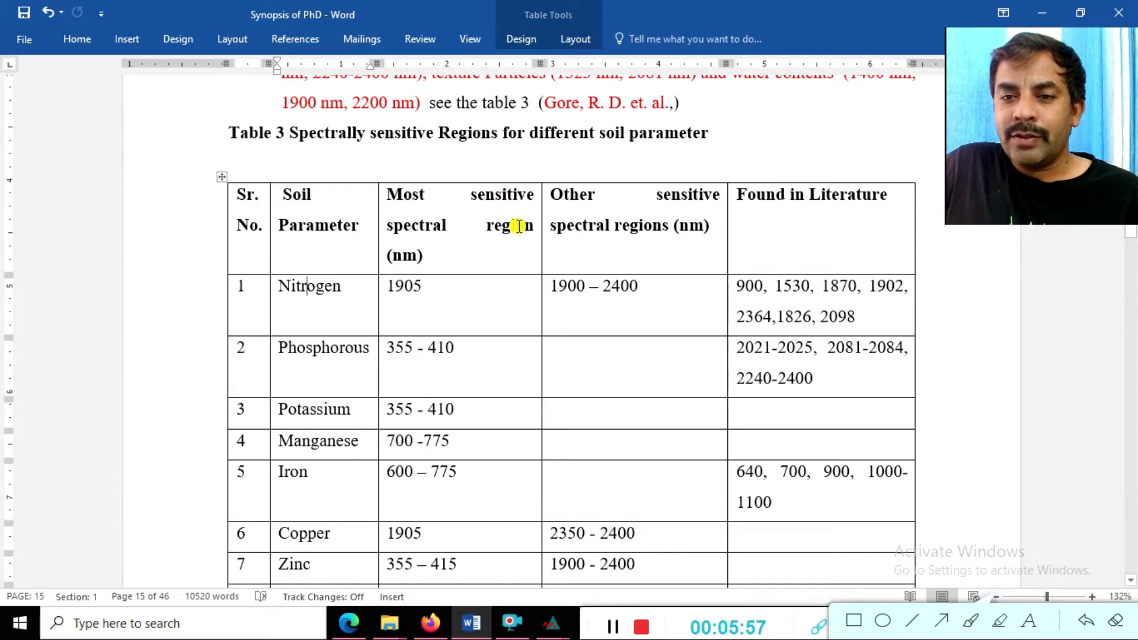
pyautogui.scroll(-3, 481, 380)
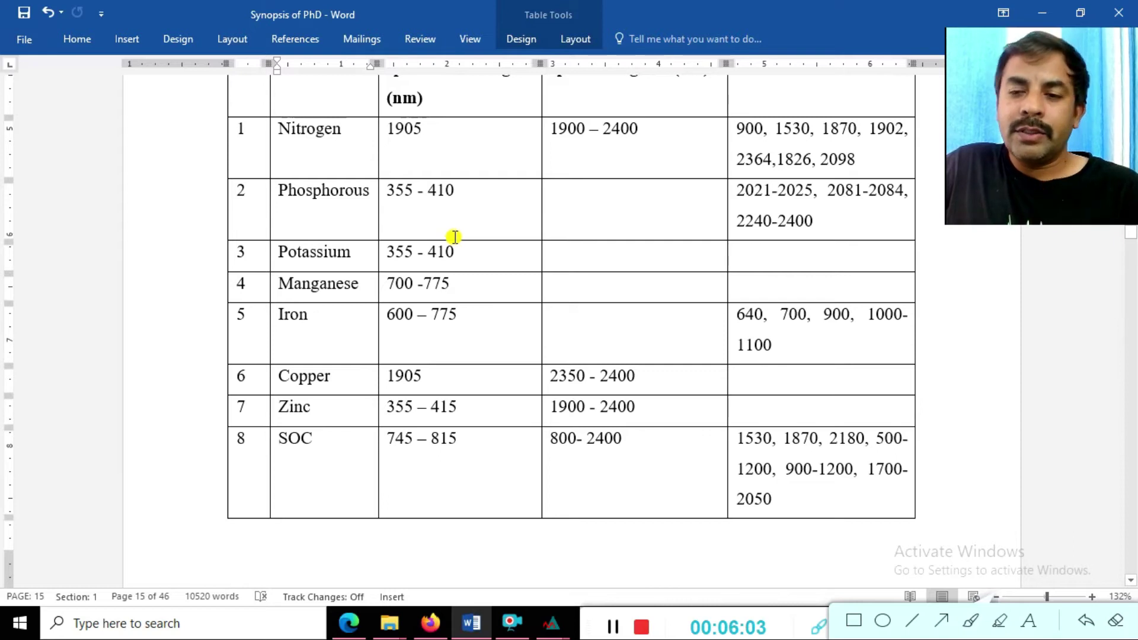
# - Examine the wavelength axis of the mean reflectance graph and return to Word to read the text and rows around Table 3
pyautogui.click(551, 622)
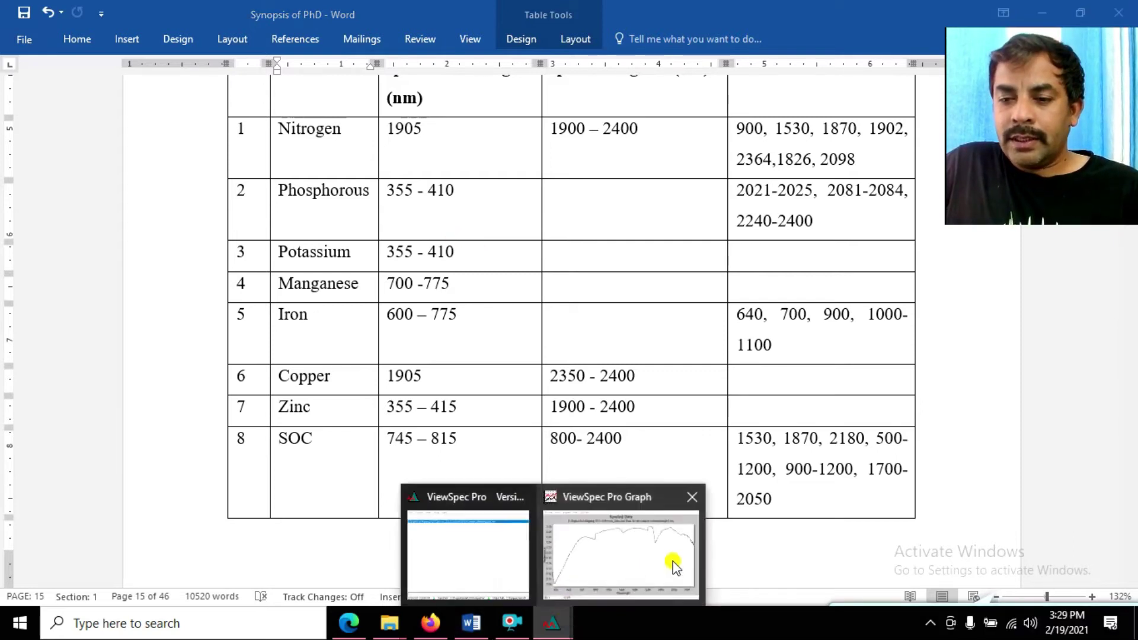
pyautogui.click(674, 567)
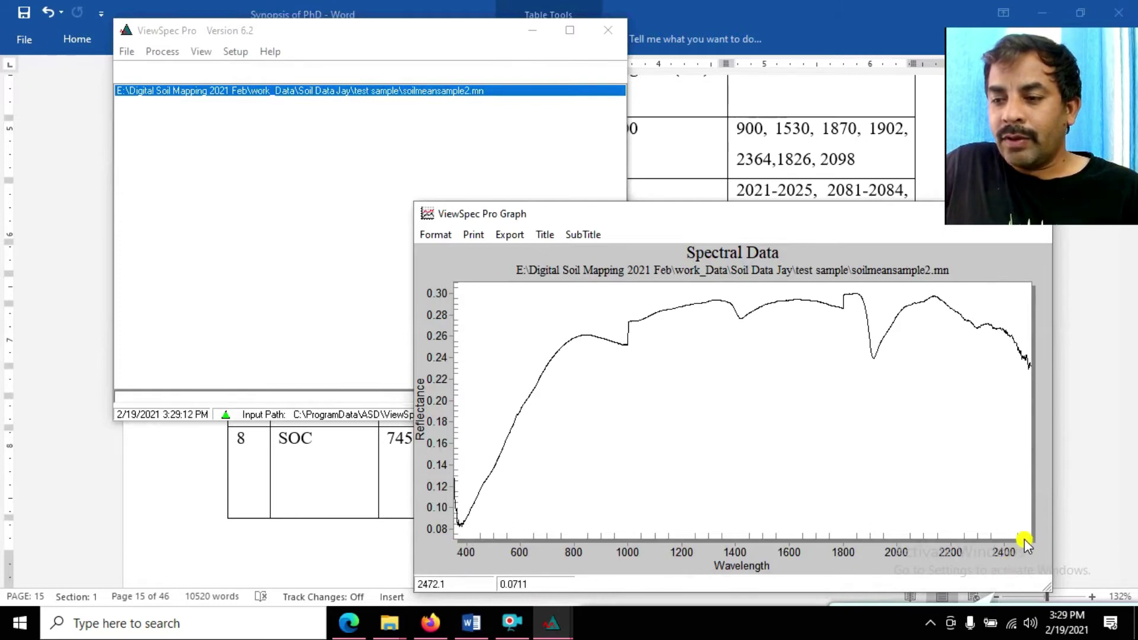
pyautogui.click(330, 454)
pyautogui.scroll(8, 627, 437)
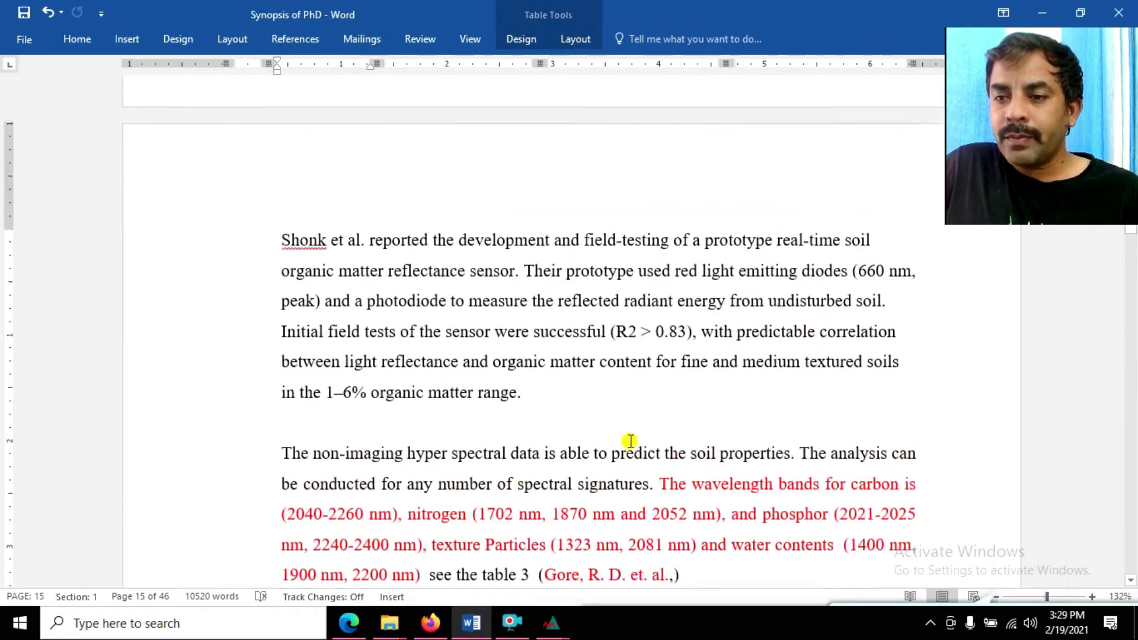
pyautogui.scroll(-4, 627, 437)
pyautogui.scroll(-3, 827, 410)
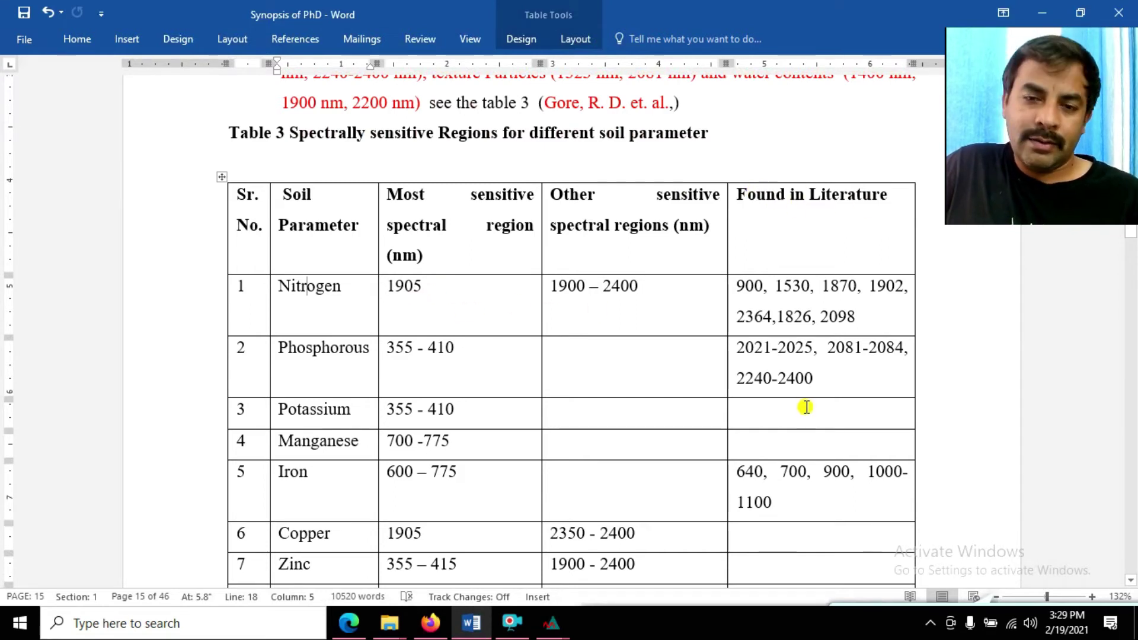
pyautogui.scroll(-1, 804, 407)
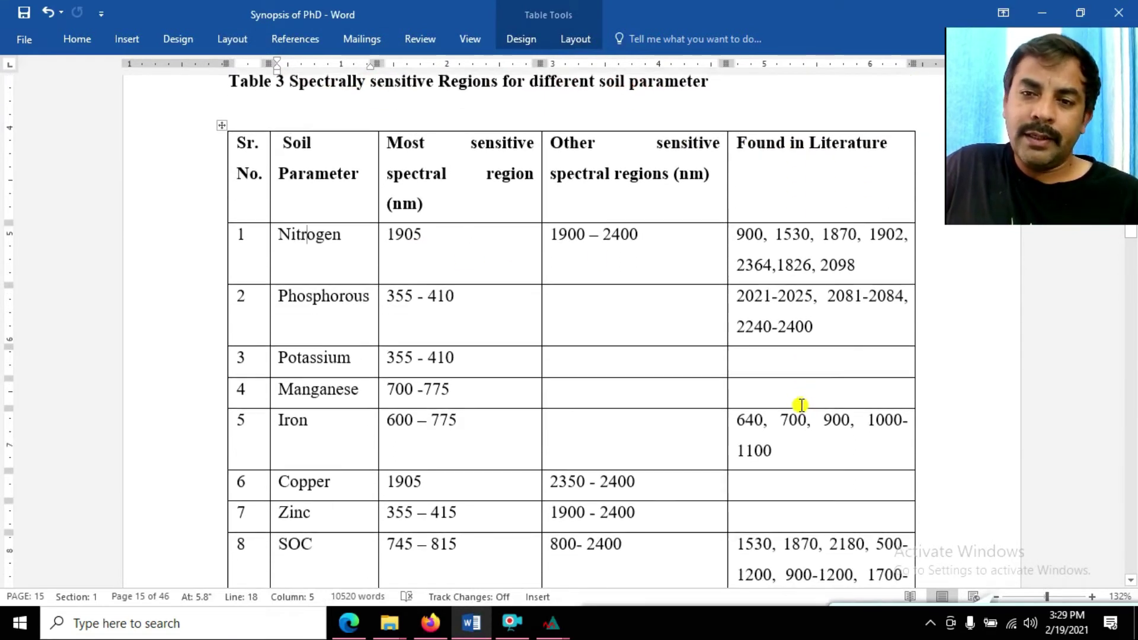
# - Place the cursor in nitrogen's most sensitive region cell and examine that column down to the SOM row
pyautogui.click(412, 237)
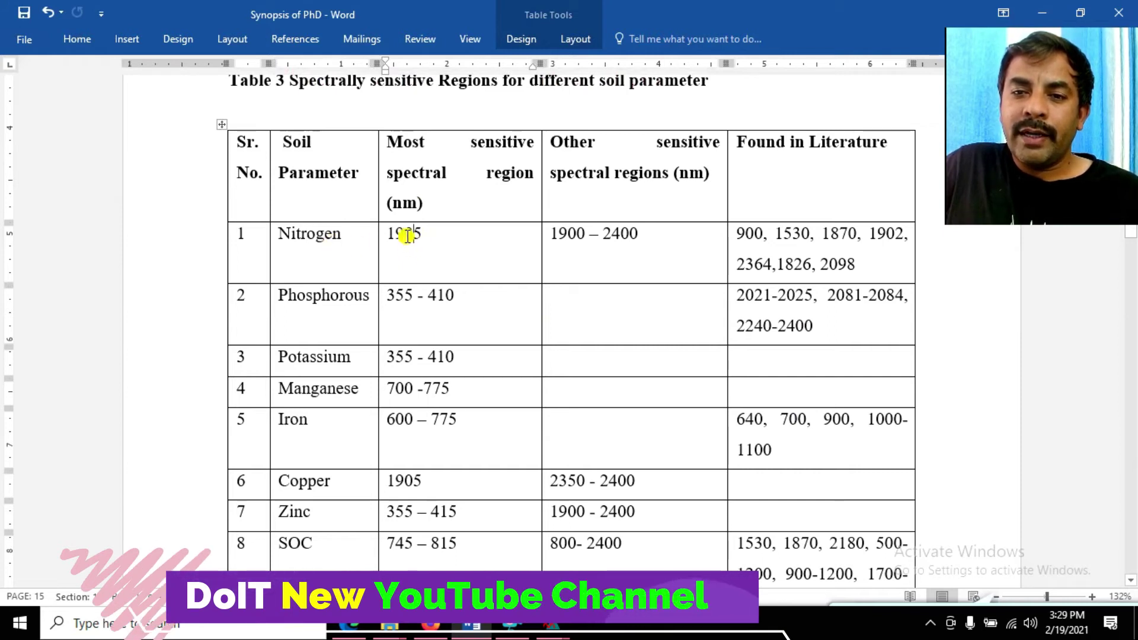
pyautogui.press('Delete')
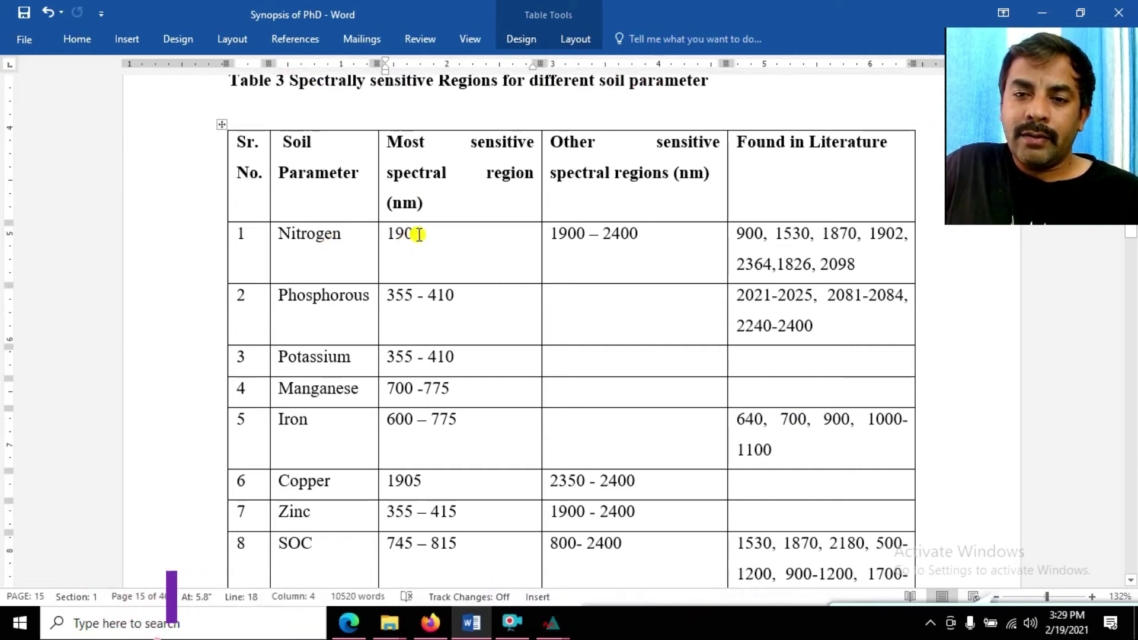
pyautogui.write('5')
pyautogui.scroll(-1, 399, 323)
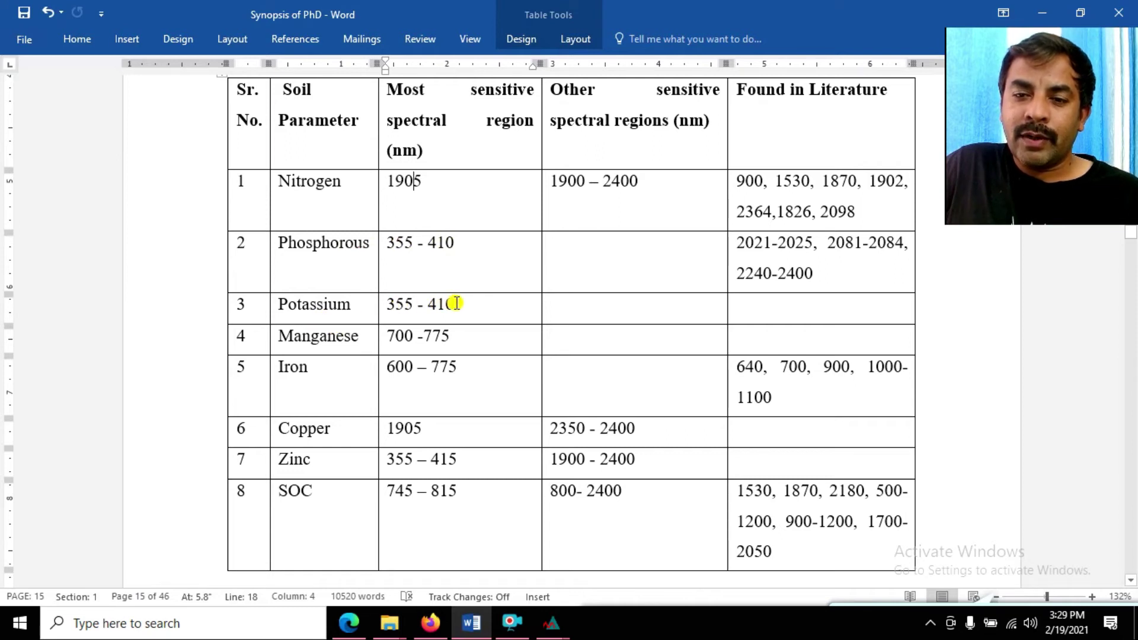
pyautogui.scroll(-10, 454, 332)
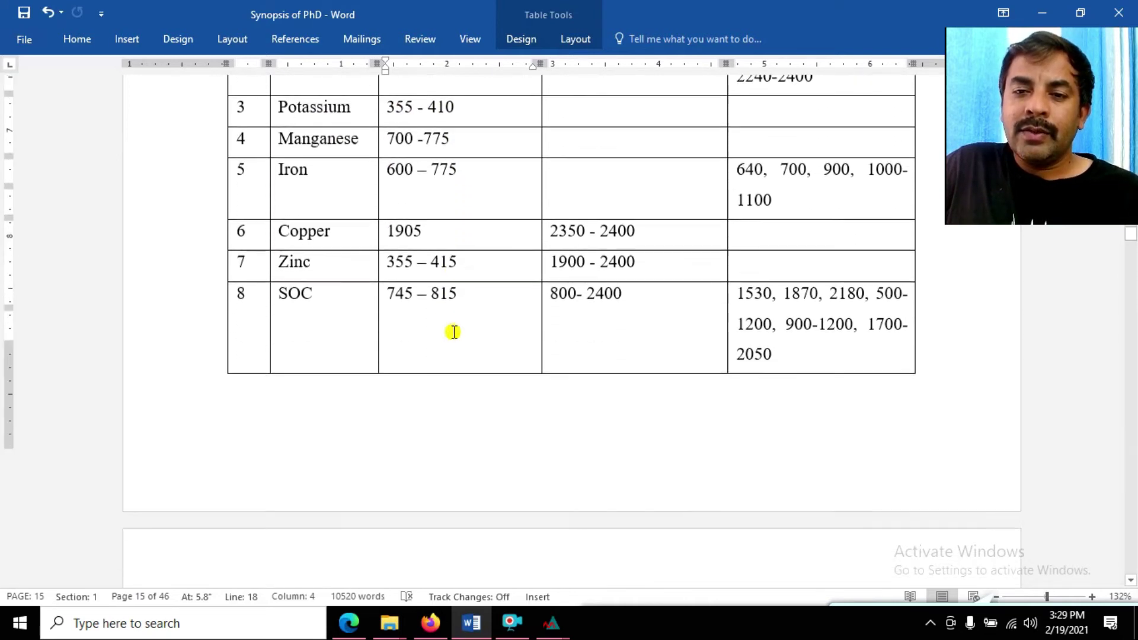
pyautogui.scroll(-10, 454, 332)
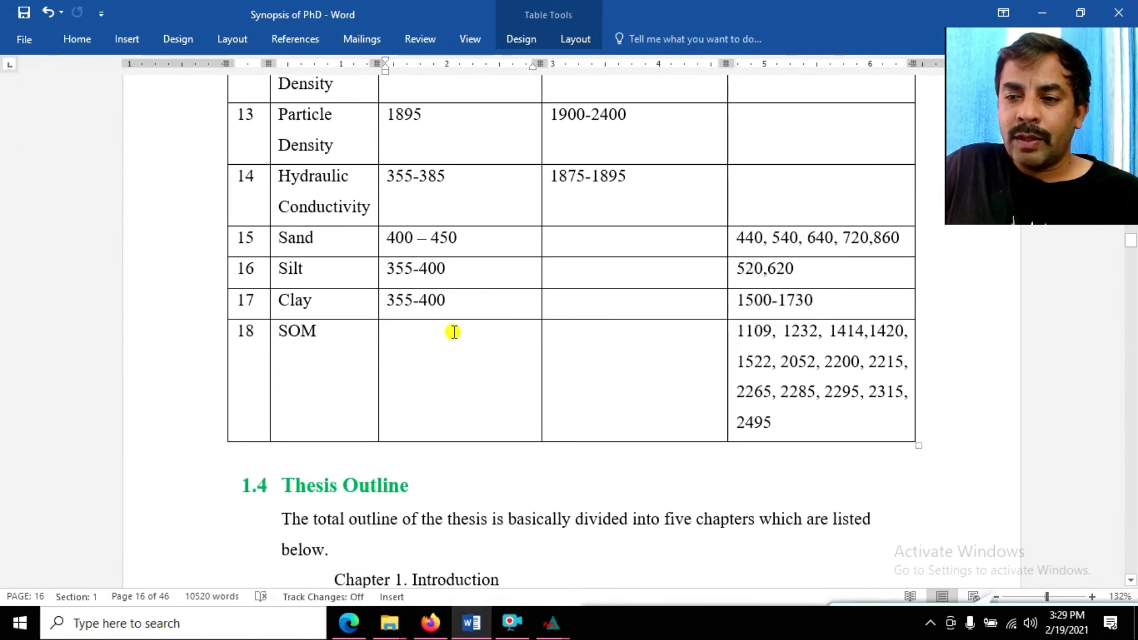
pyautogui.scroll(15, 453, 332)
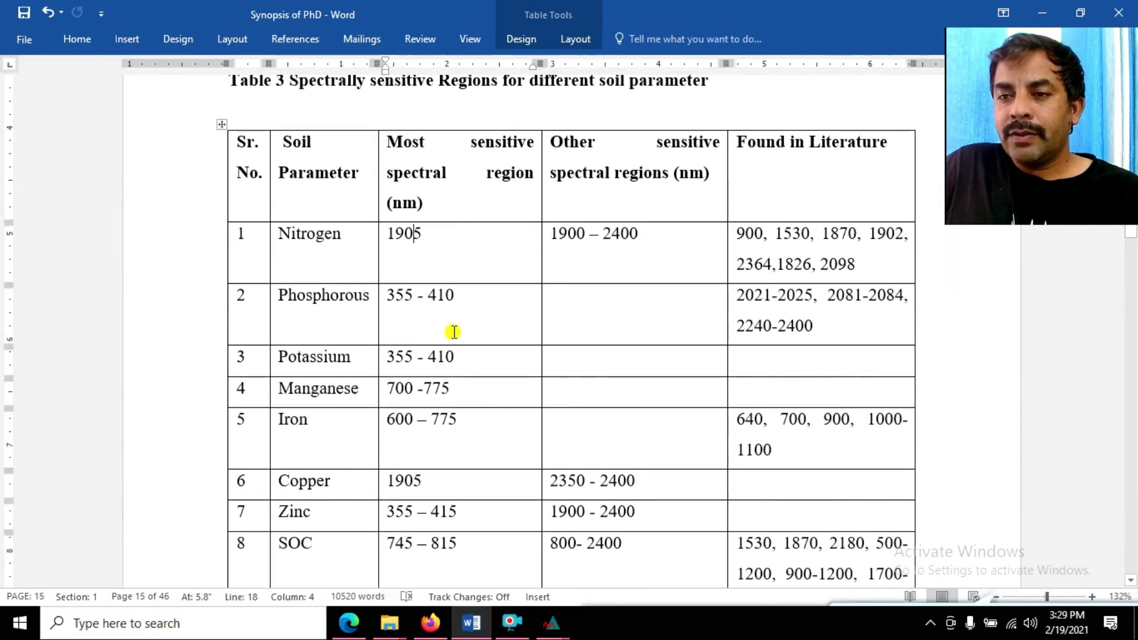
# - Minimize the Word document and move the mean reflectance graph window to the middle of the desktop
pyautogui.click(1042, 12)
pyautogui.moveTo(763, 224); pyautogui.dragTo(765, 125)
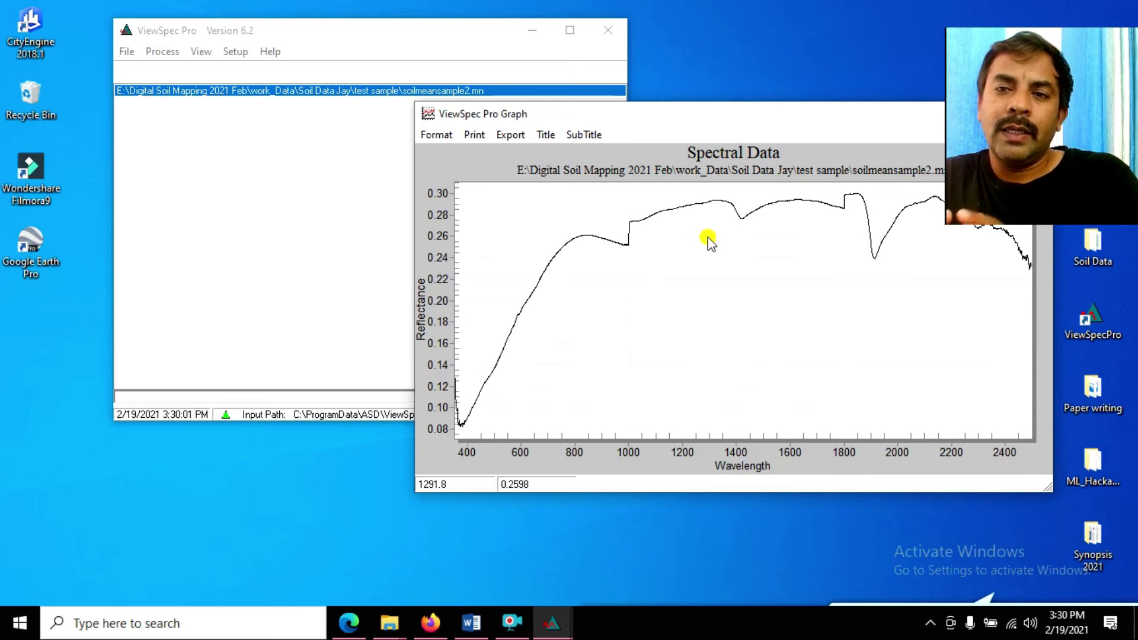
pyautogui.moveTo(735, 114); pyautogui.dragTo(537, 102)
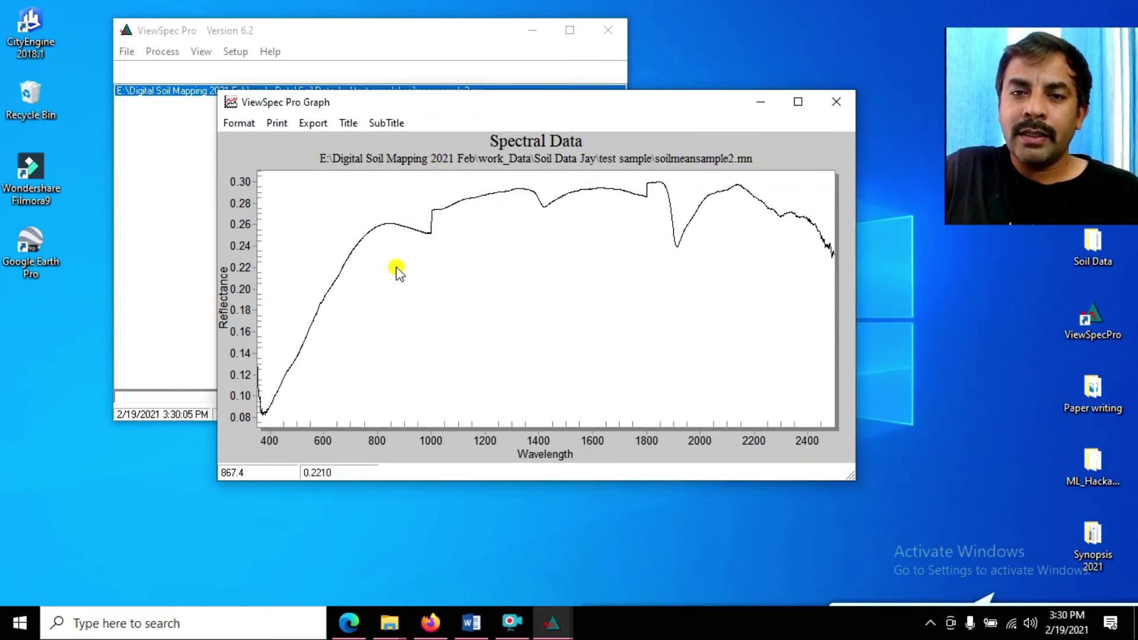
# - Start exporting the mean spectrum graph as Text / Data, with a file as destination, and browse for the save location
pyautogui.click(312, 123)
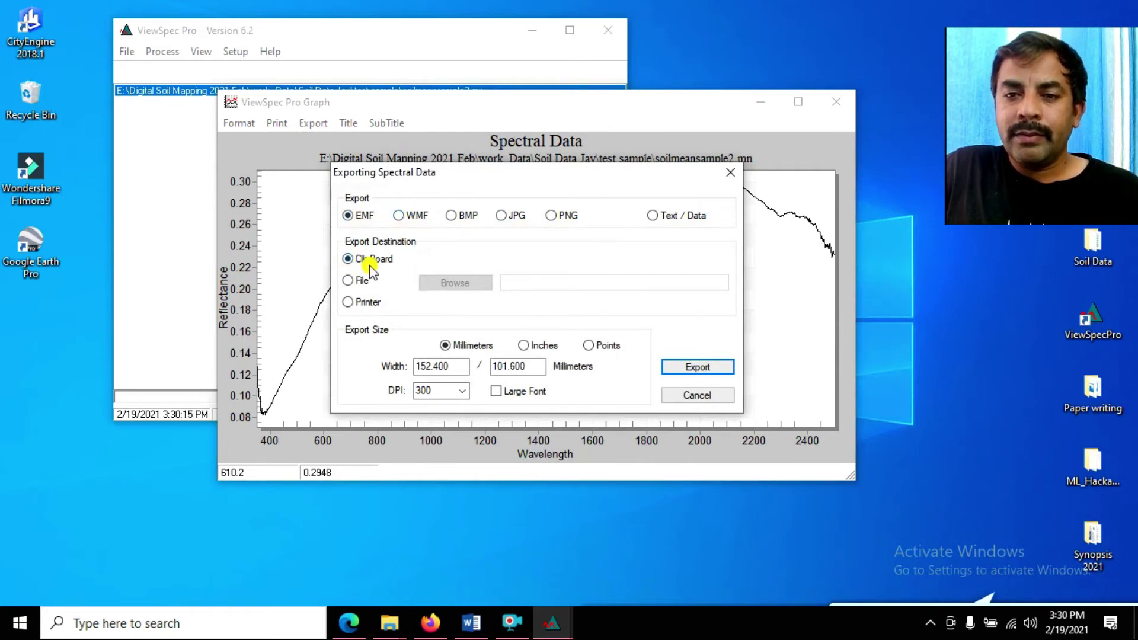
pyautogui.click(652, 216)
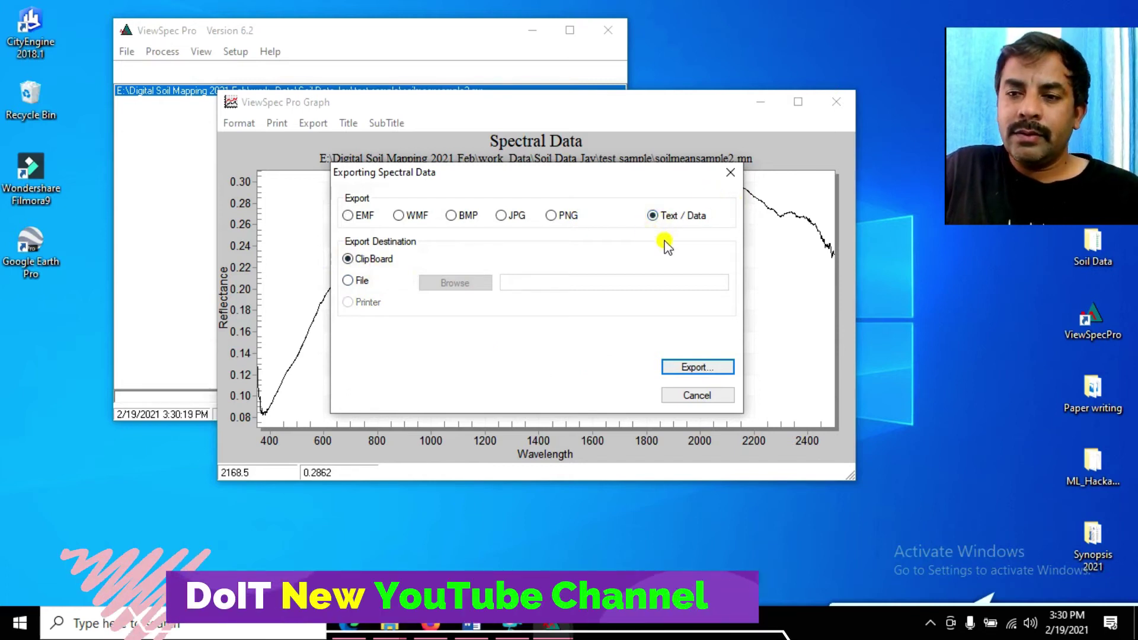
pyautogui.click(359, 281)
pyautogui.click(451, 284)
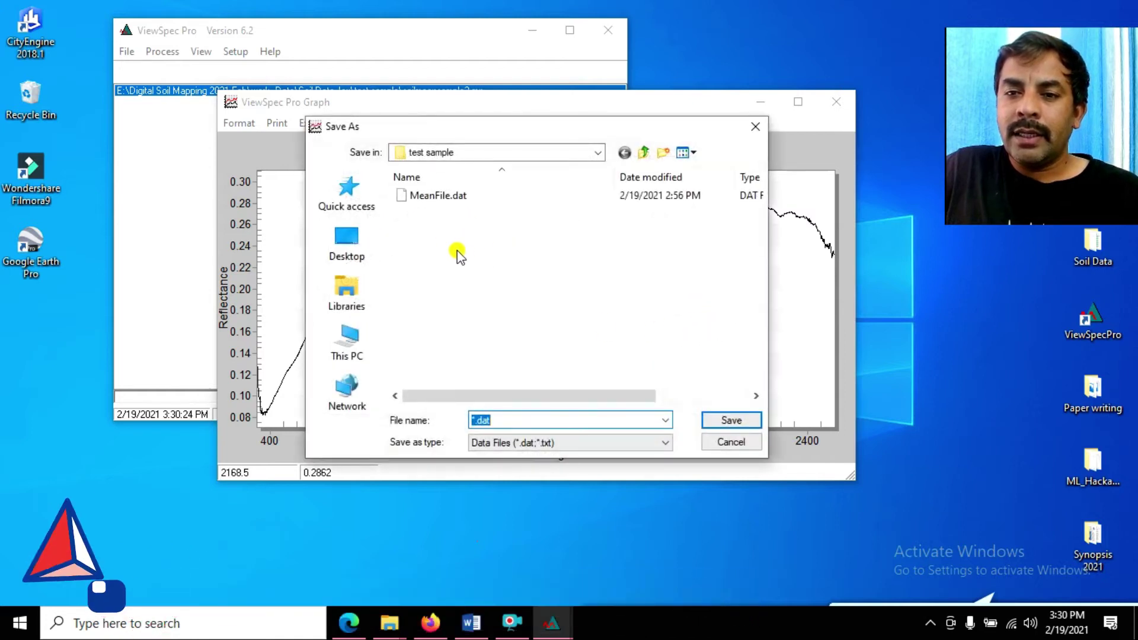
# - Name the export file MeanFile2 and set it to save in the test sample folder
pyautogui.click(497, 419)
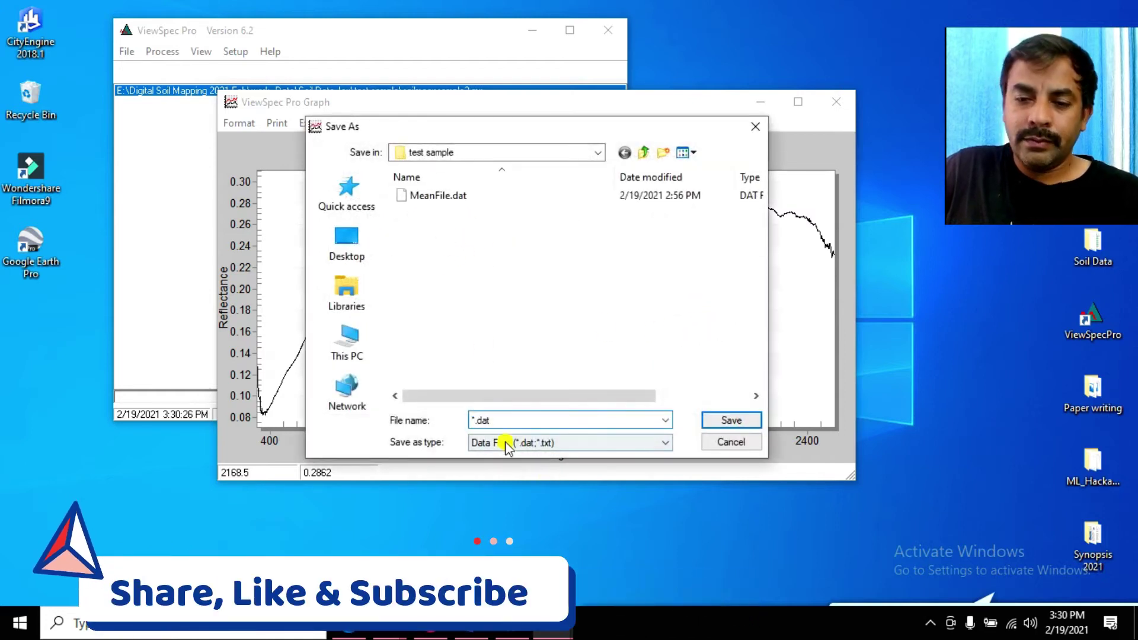
pyautogui.press('BackSpace')
pyautogui.press('BackSpace')
pyautogui.press('BackSpace')
pyautogui.press('BackSpace')
pyautogui.press('BackSpace')
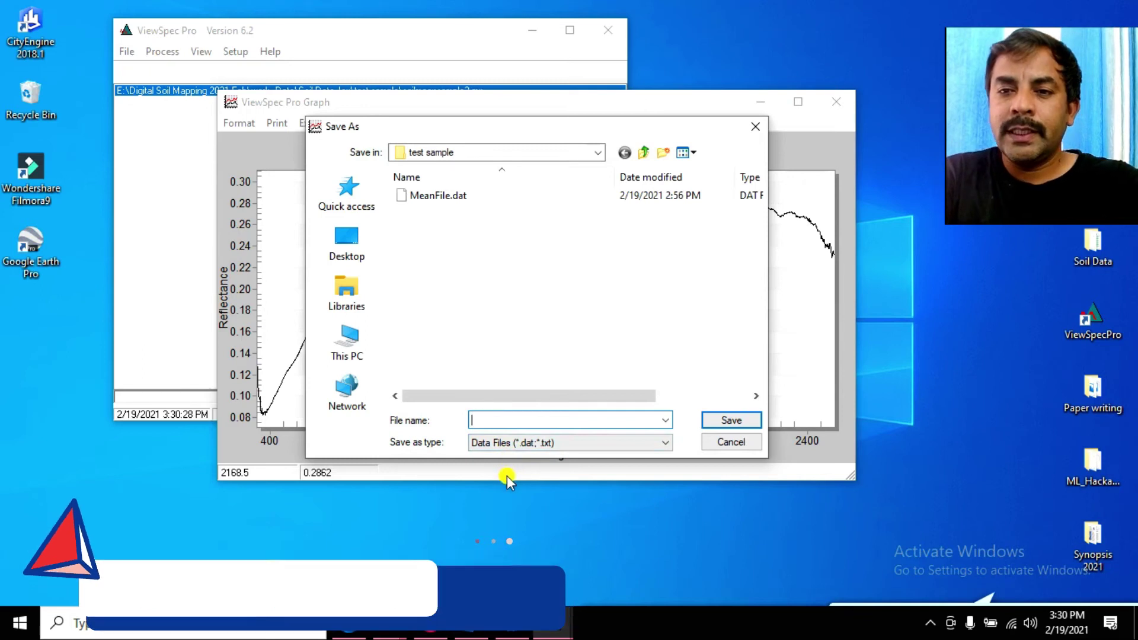
pyautogui.write('MeanFi')
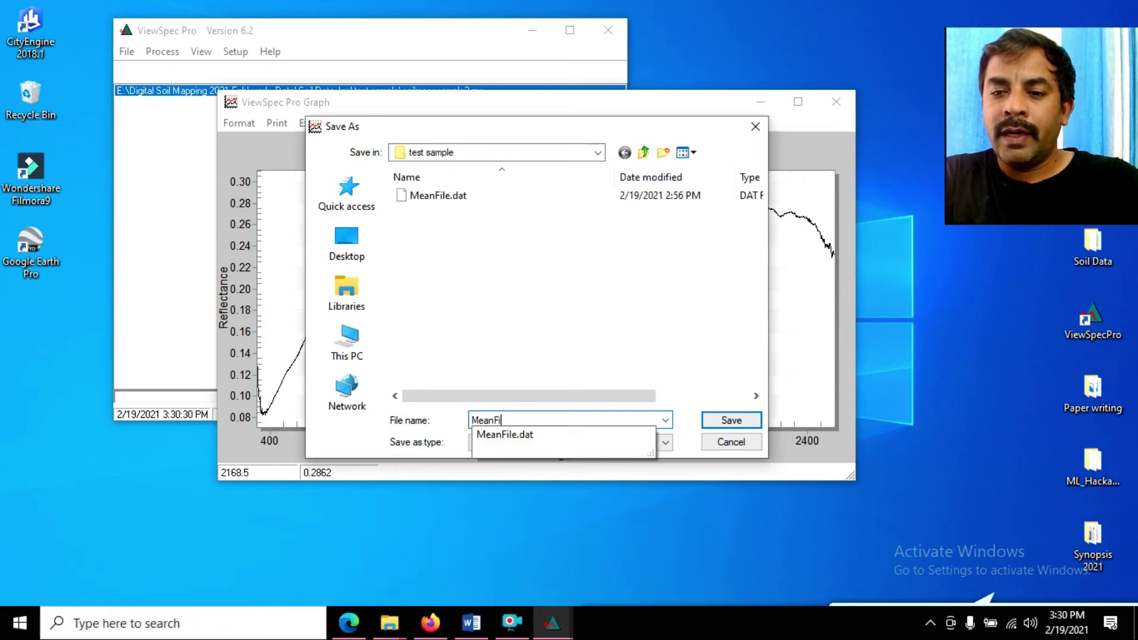
pyautogui.write('le2')
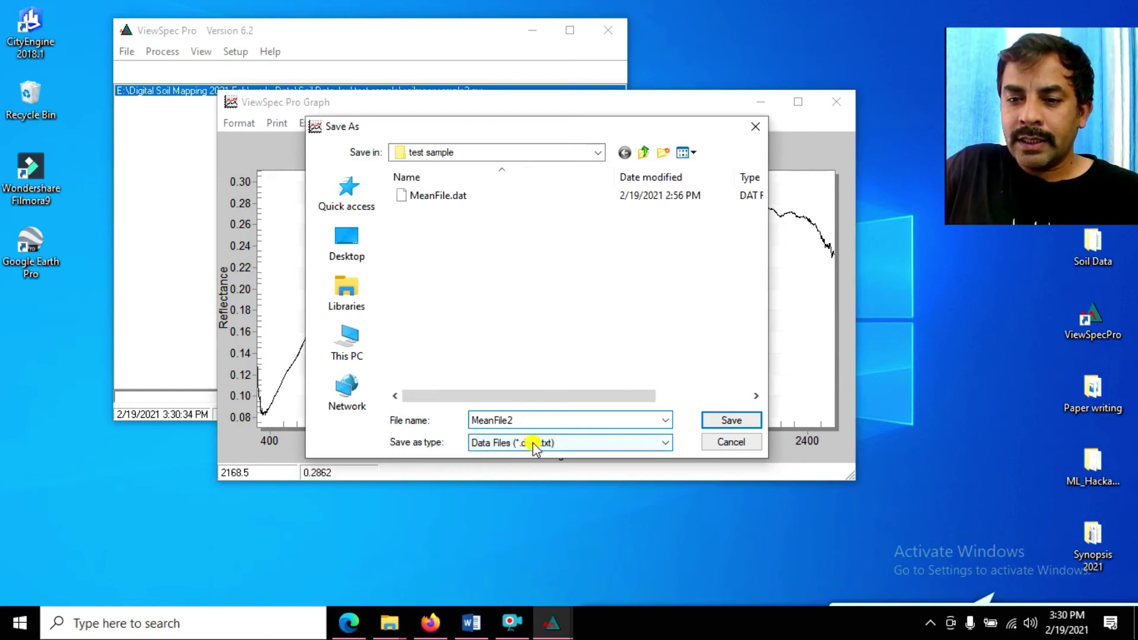
pyautogui.click(724, 424)
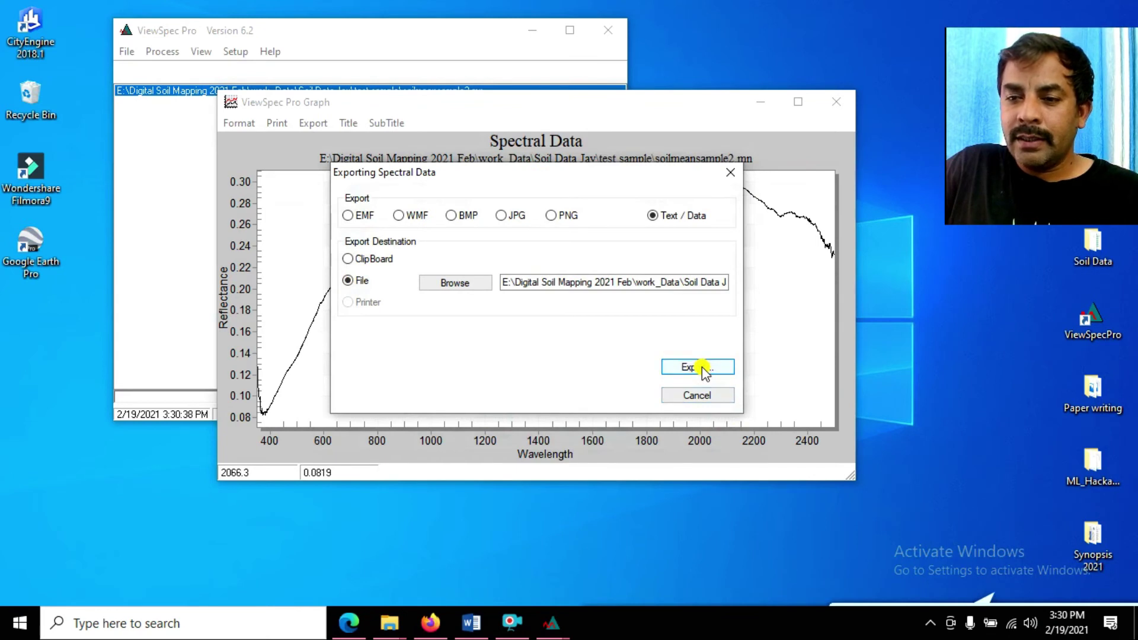
# - Export all data and labels as a tab-delimited list at current precision
pyautogui.click(702, 368)
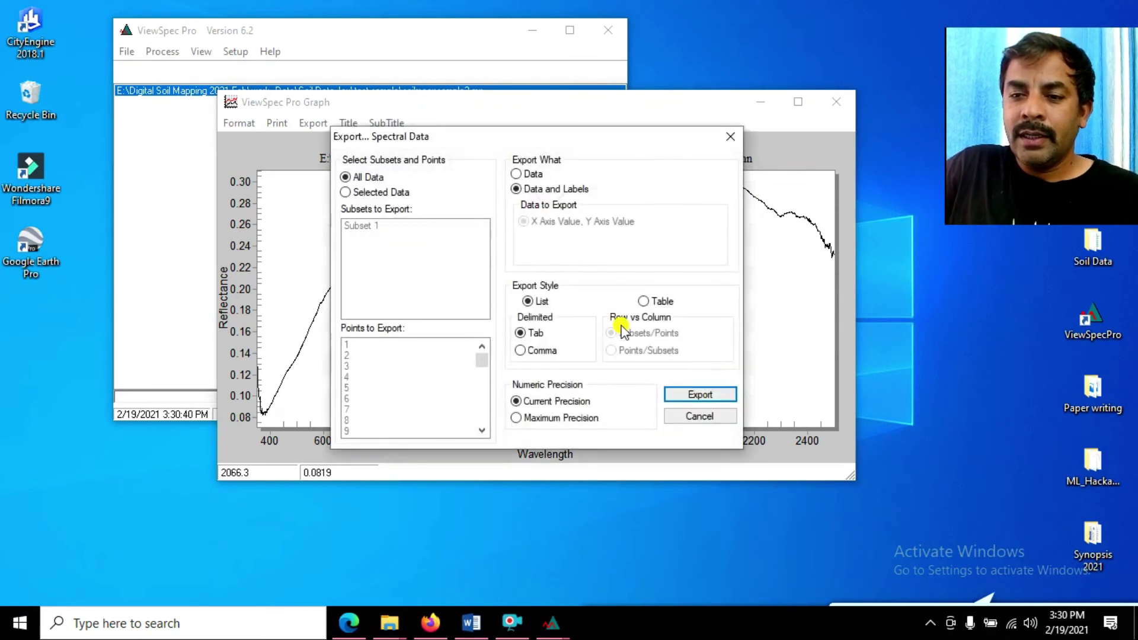
pyautogui.click(517, 189)
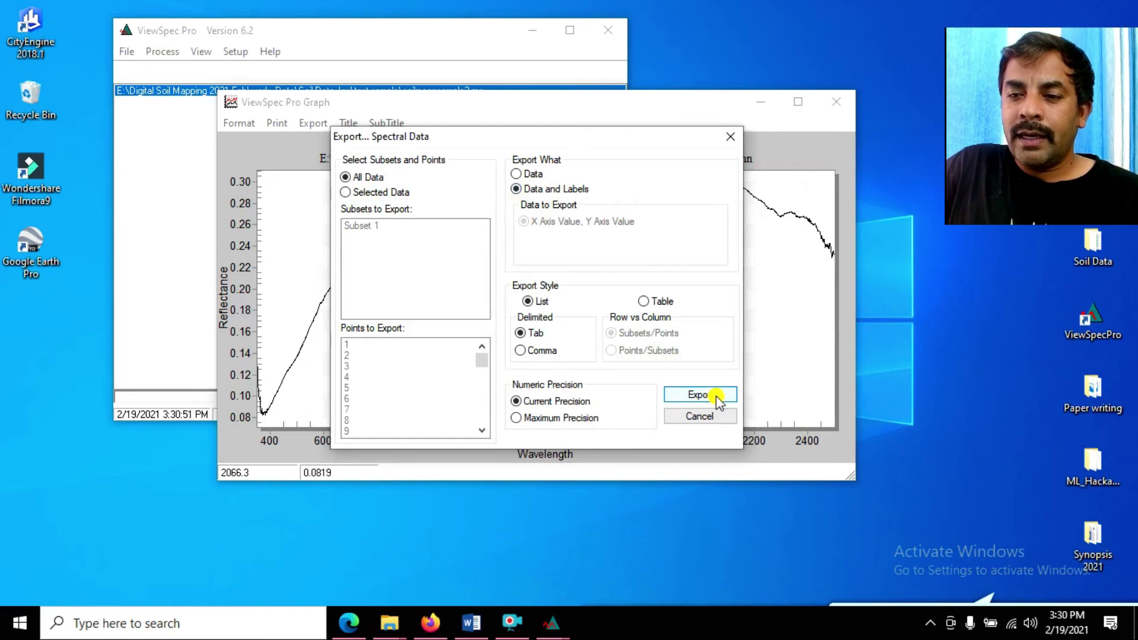
pyautogui.click(716, 396)
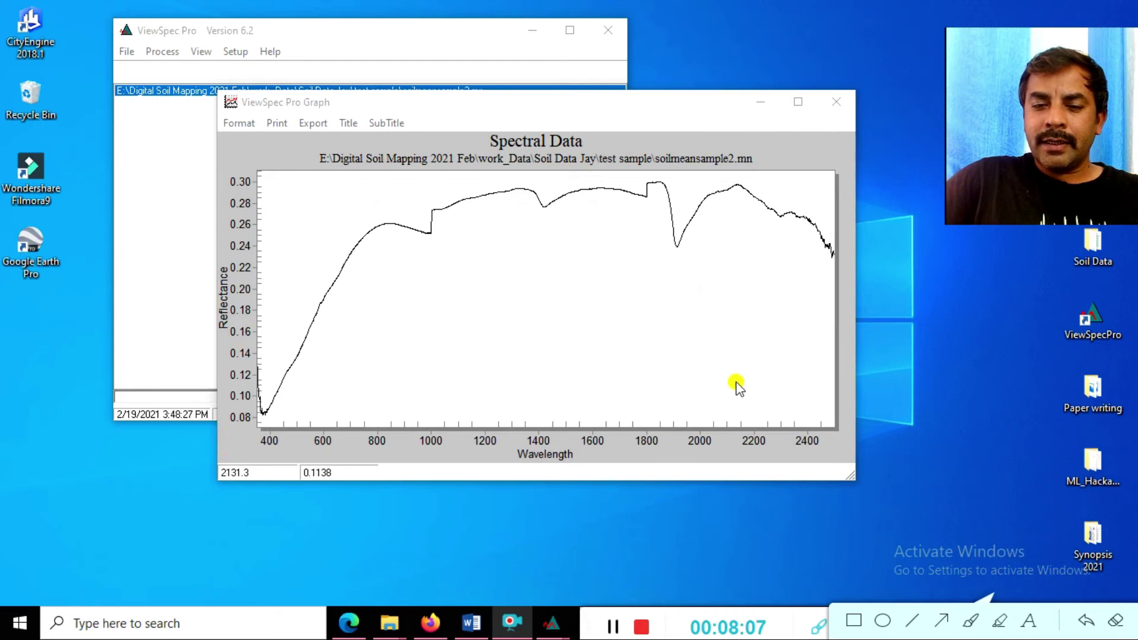
# - Switch to File Explorer, open the test sample folder and select soilmeansample2.mn
pyautogui.moveTo(394, 629)
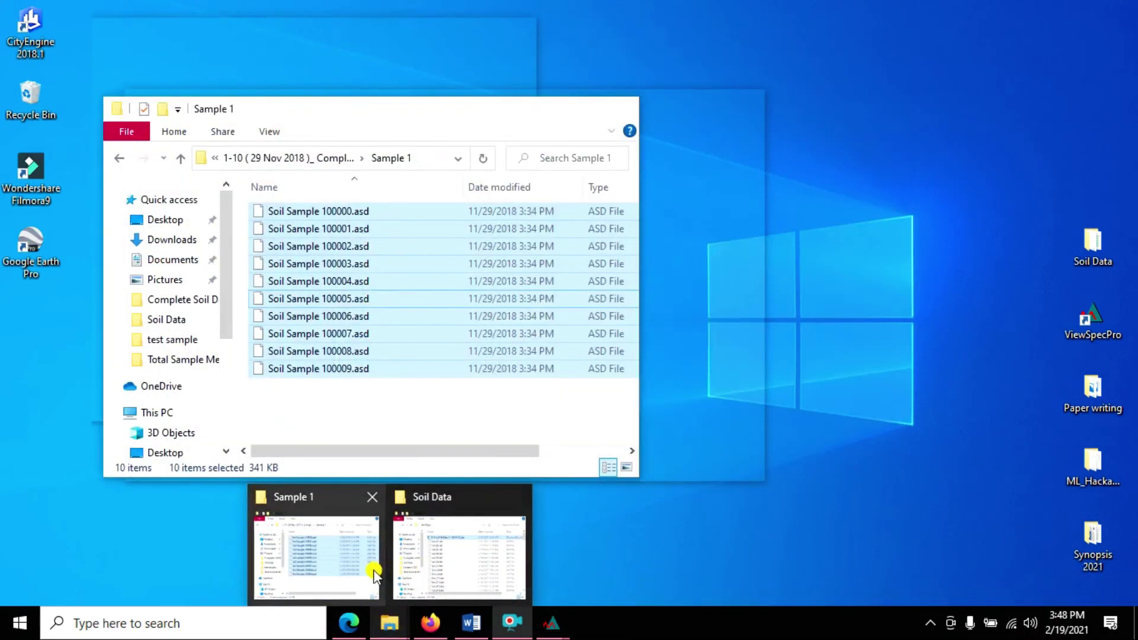
pyautogui.click(374, 570)
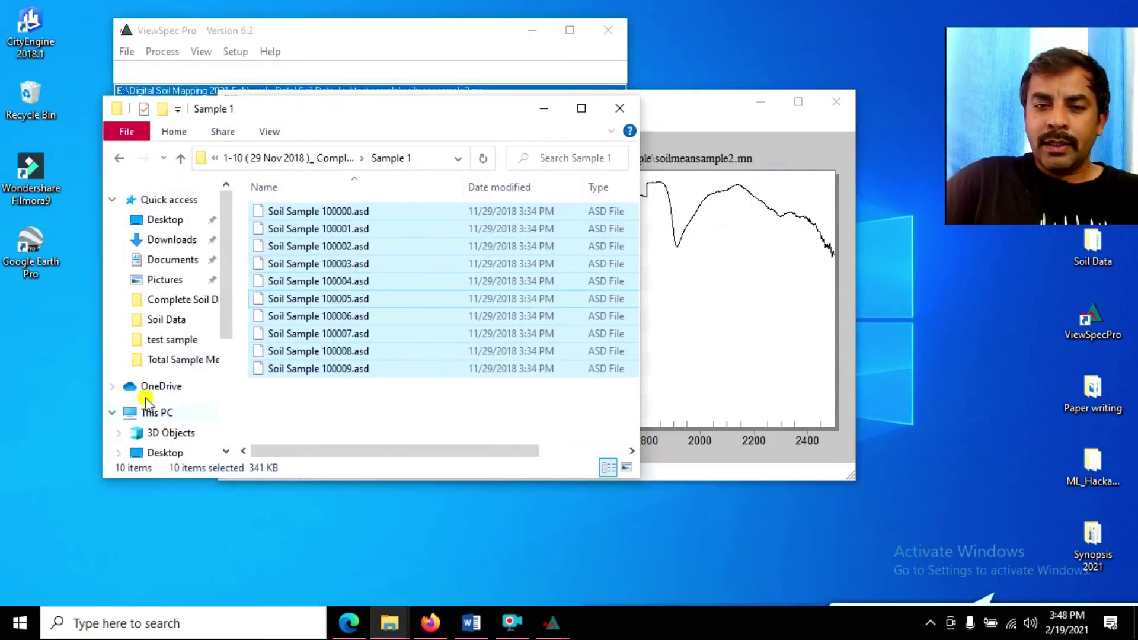
pyautogui.click(178, 340)
pyautogui.click(320, 268)
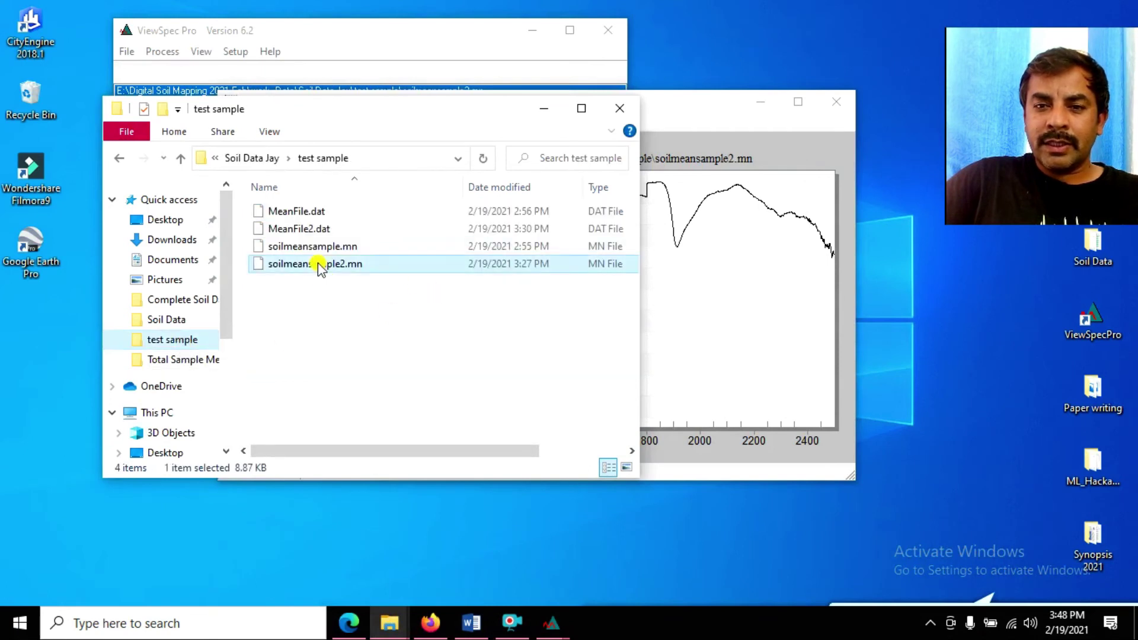
pyautogui.rightClick(350, 265)
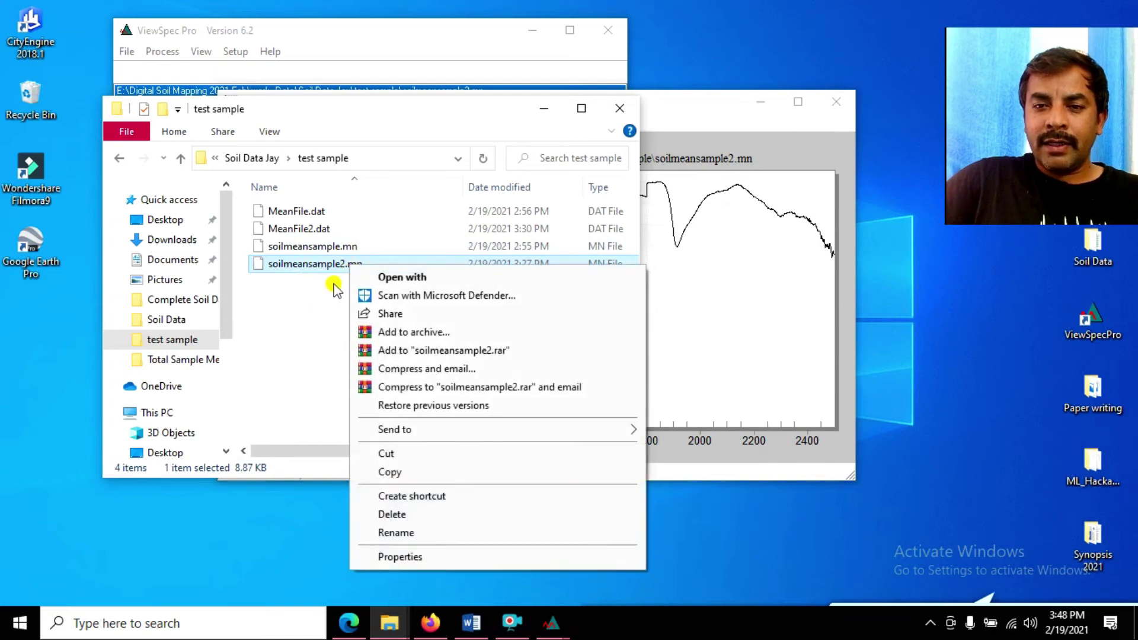
pyautogui.click(418, 282)
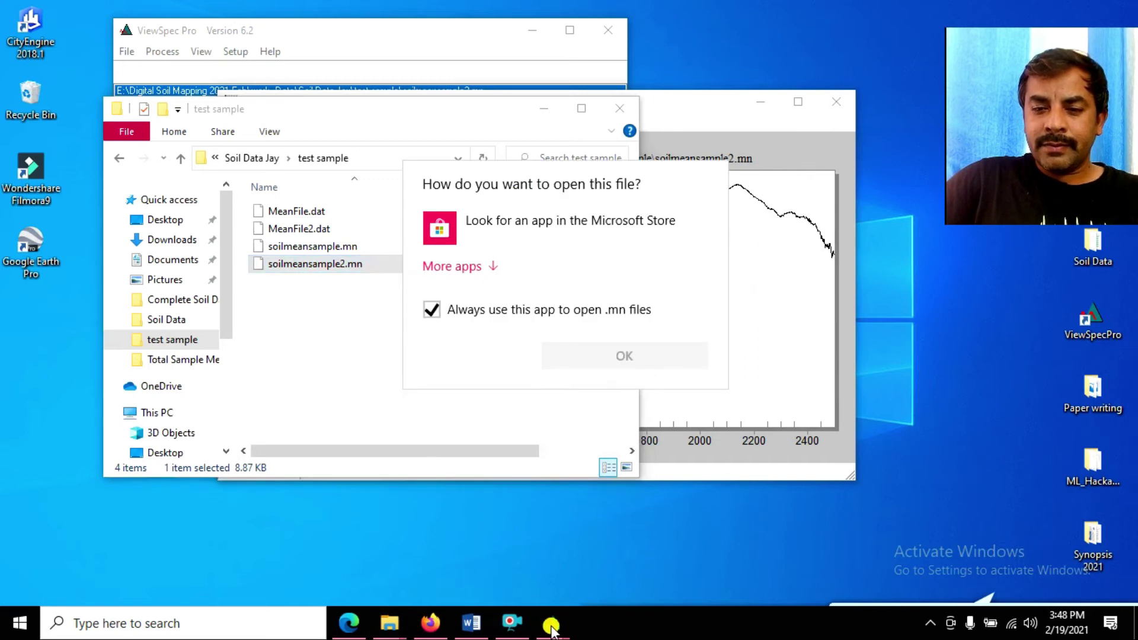
pyautogui.click(510, 621)
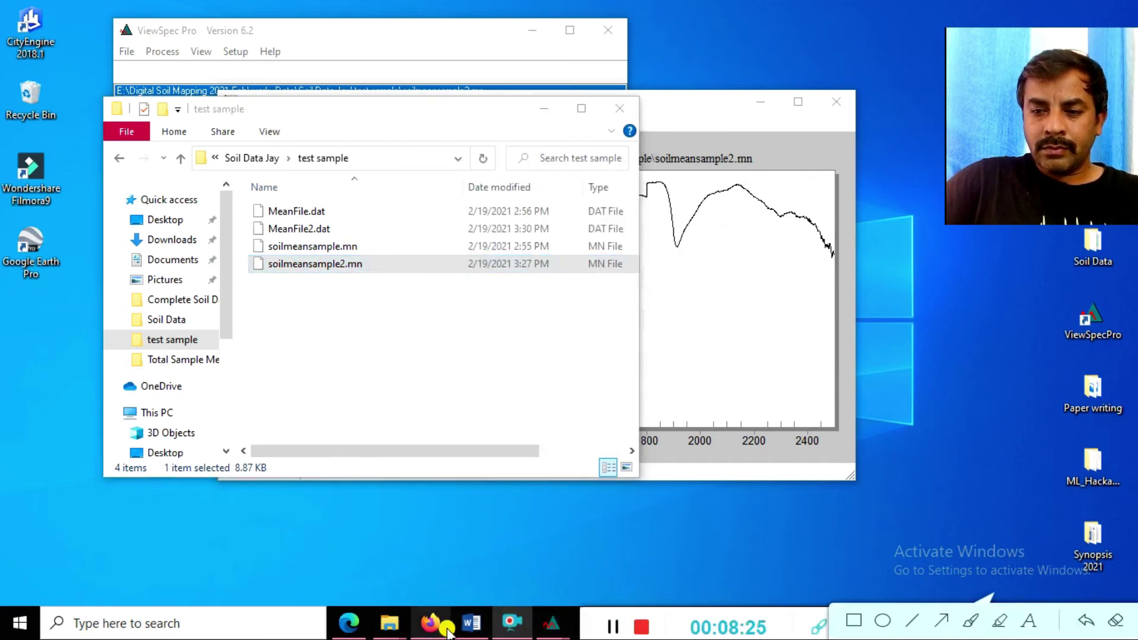
# - Launch Excel and create a blank workbook
pyautogui.click(273, 628)
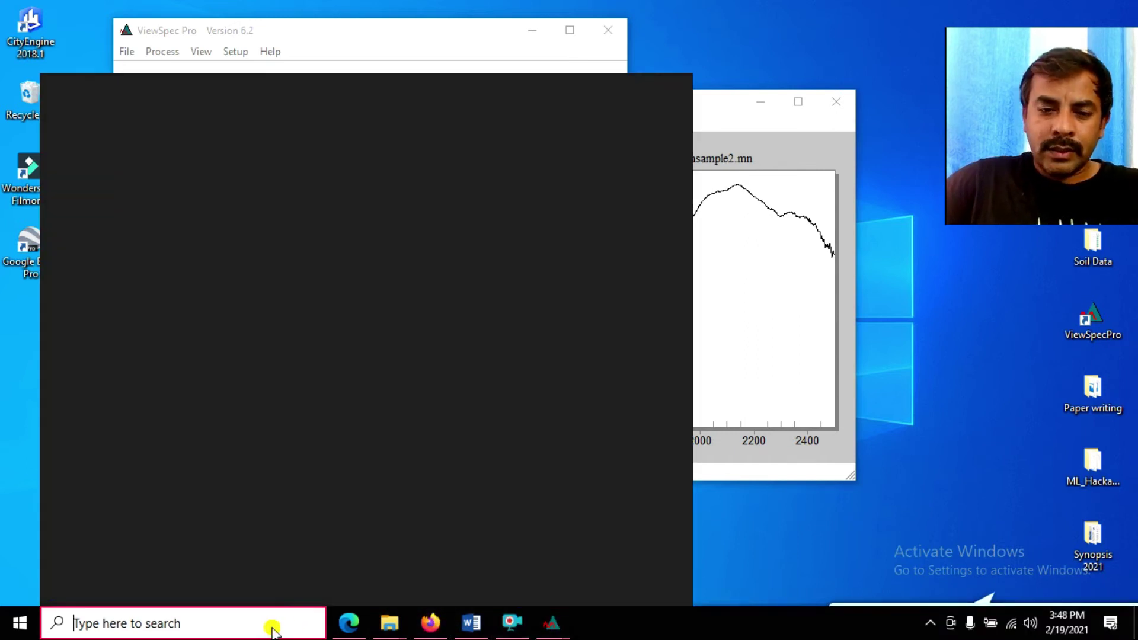
pyautogui.write('ec')
pyautogui.press('BackSpace')
pyautogui.write('xce')
pyautogui.press('Escape')
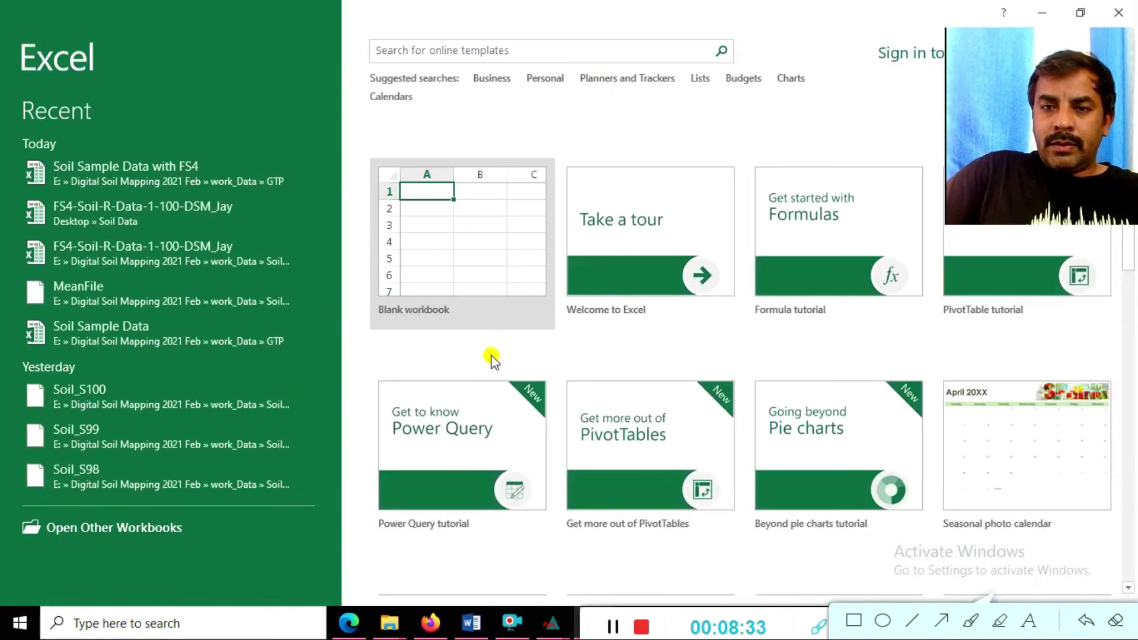
pyautogui.click(735, 474)
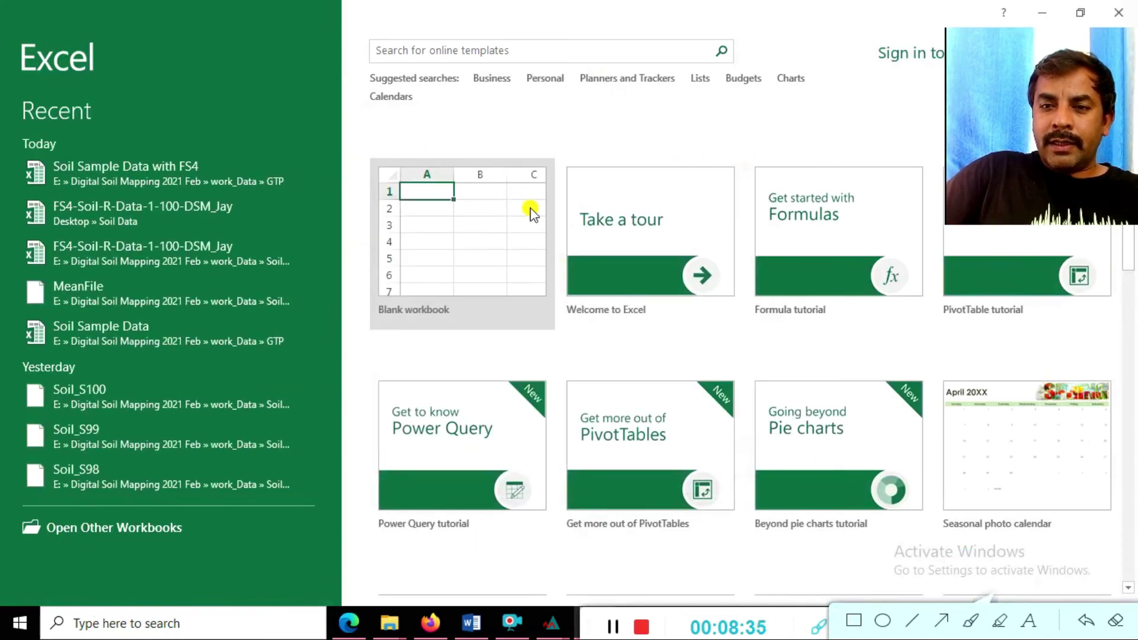
pyautogui.click(529, 211)
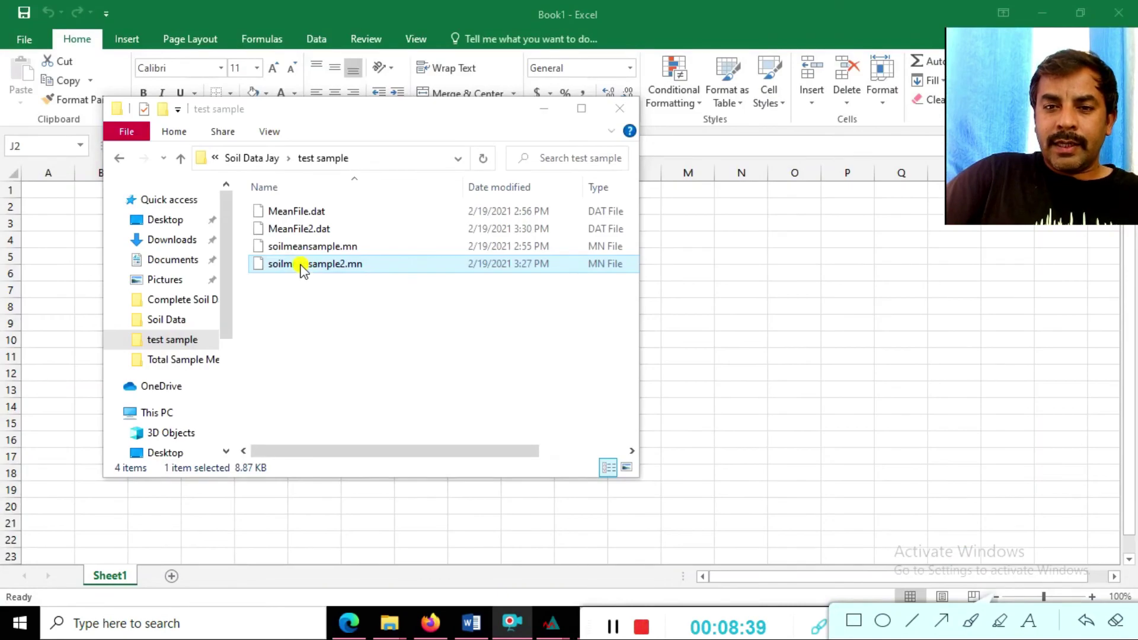
# - Open soilmeansample2.mn from the test sample folder in Excel, minimize File Explorer and show the file in a smaller window
pyautogui.moveTo(303, 268); pyautogui.dragTo(740, 300)
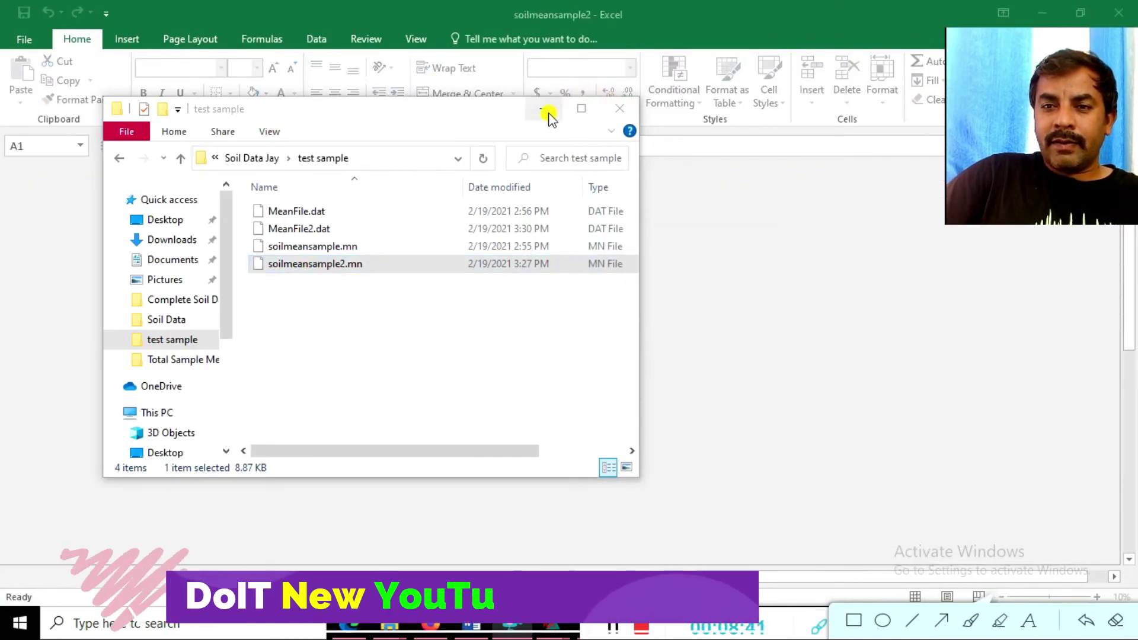
pyautogui.click(547, 113)
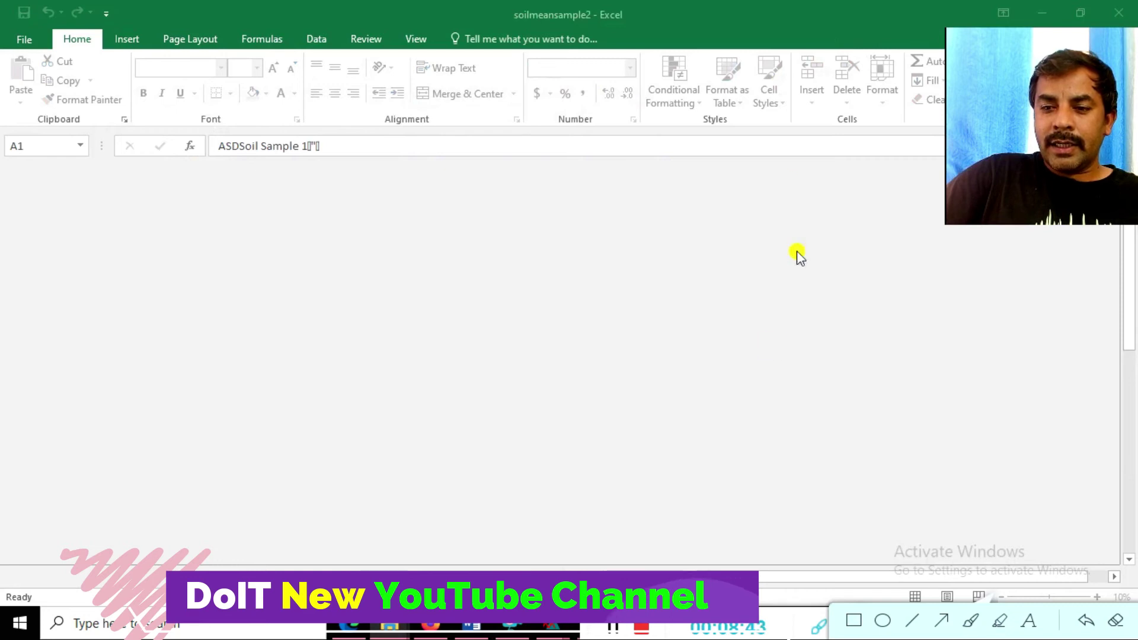
pyautogui.doubleClick(832, 16)
pyautogui.click(852, 58)
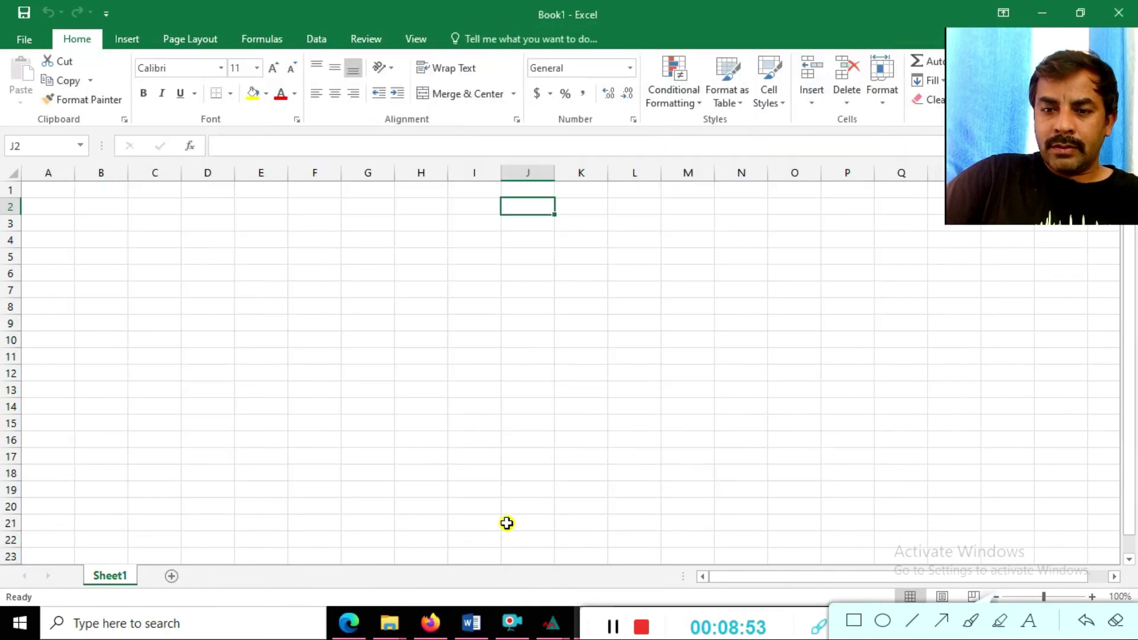
pyautogui.click(511, 623)
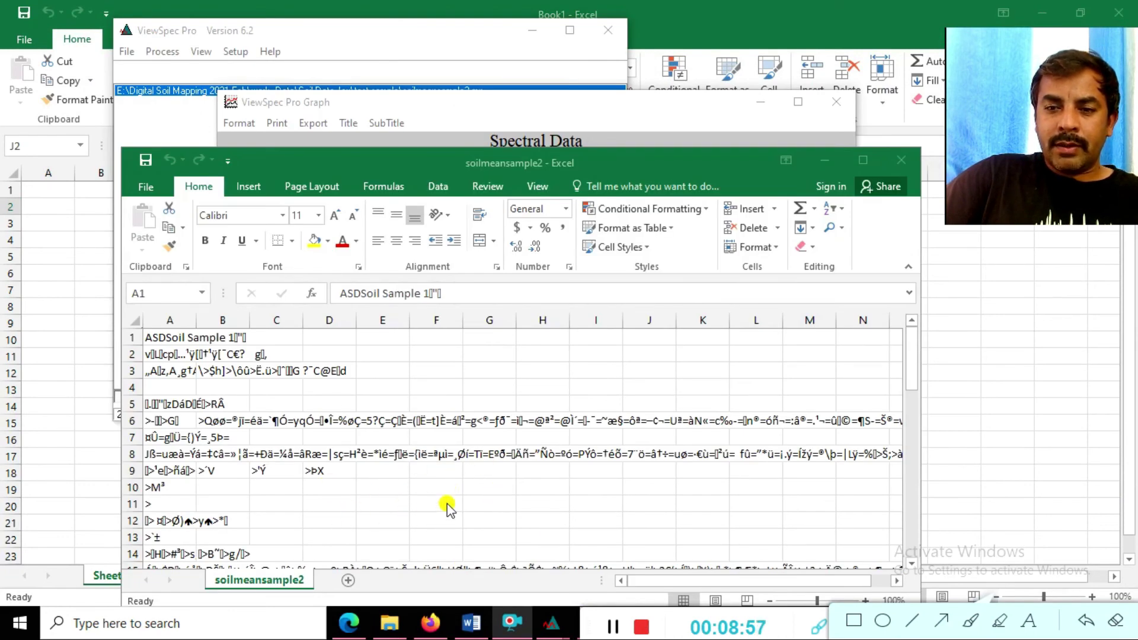
pyautogui.click(911, 350)
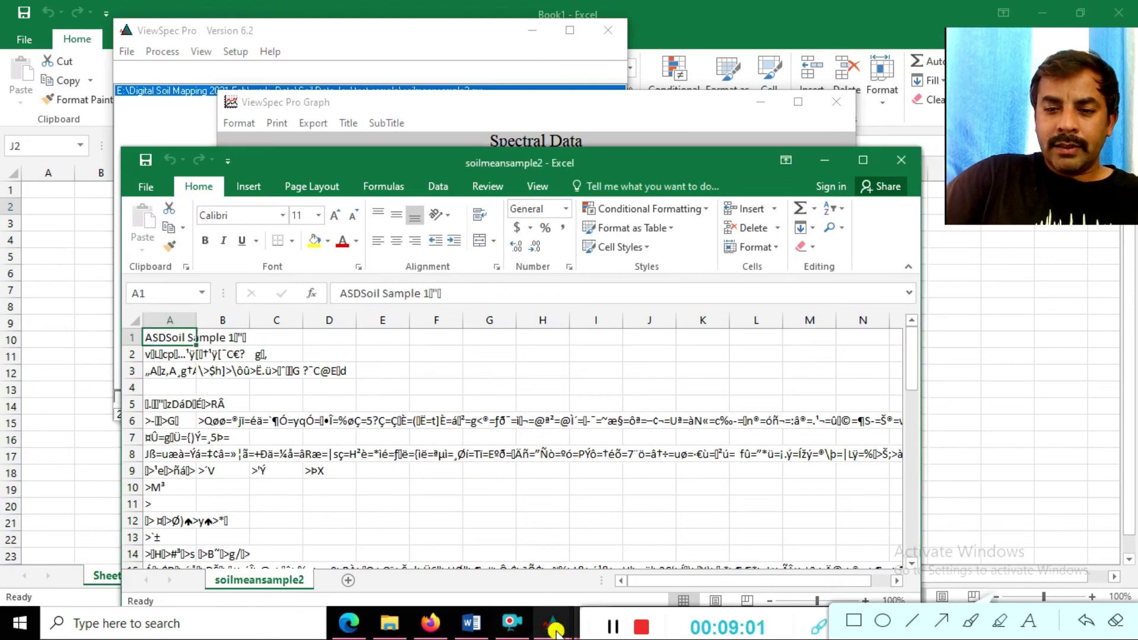
# - Switch back to the ViewSpec Pro graph and start a new Text / Data export to a file, browsing for its location
pyautogui.moveTo(551, 623)
pyautogui.click(612, 557)
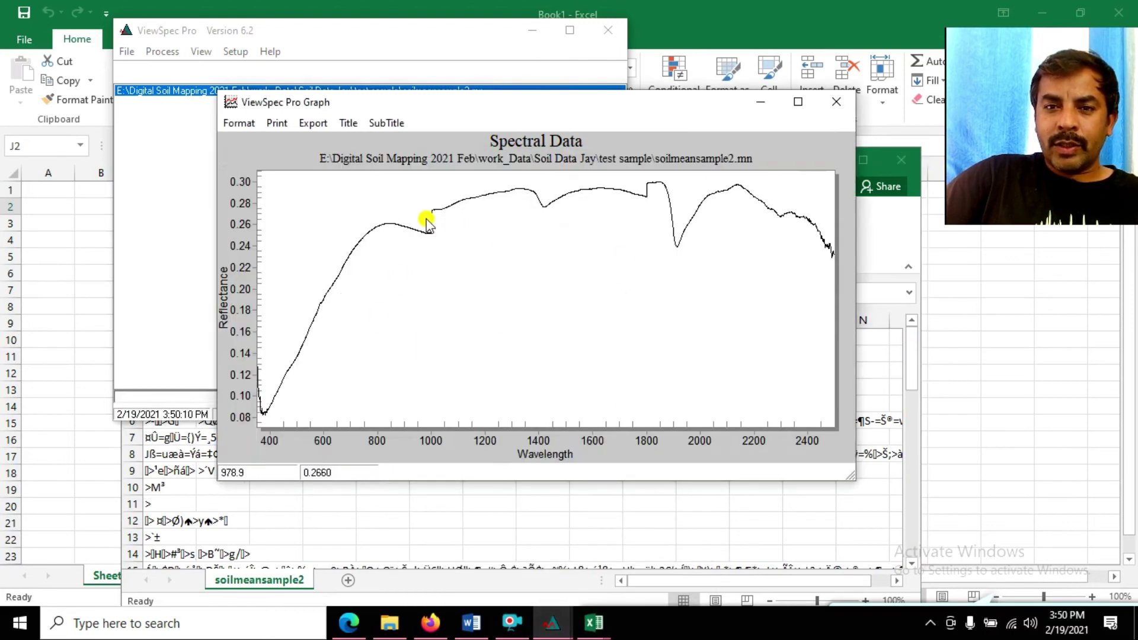
pyautogui.click(315, 123)
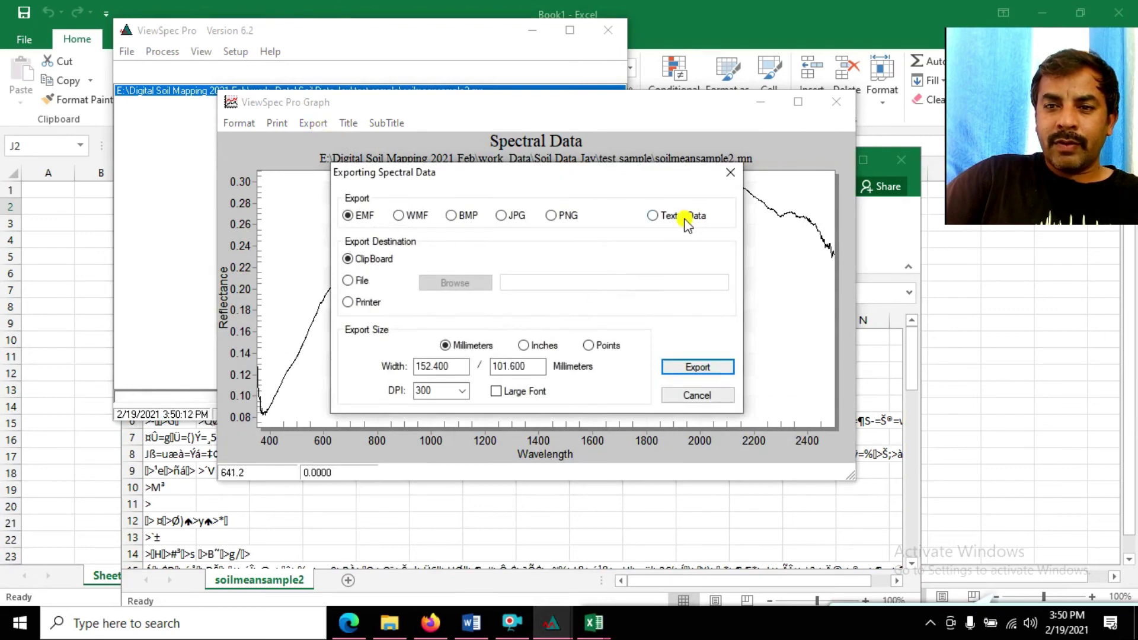
pyautogui.click(653, 215)
pyautogui.click(348, 281)
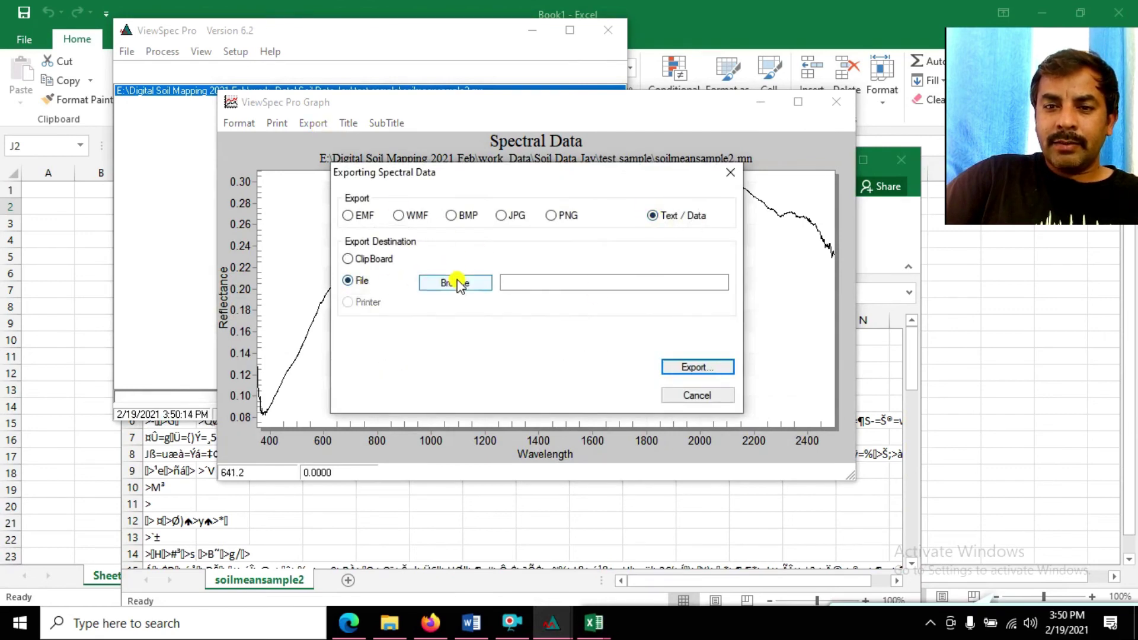
pyautogui.click(456, 283)
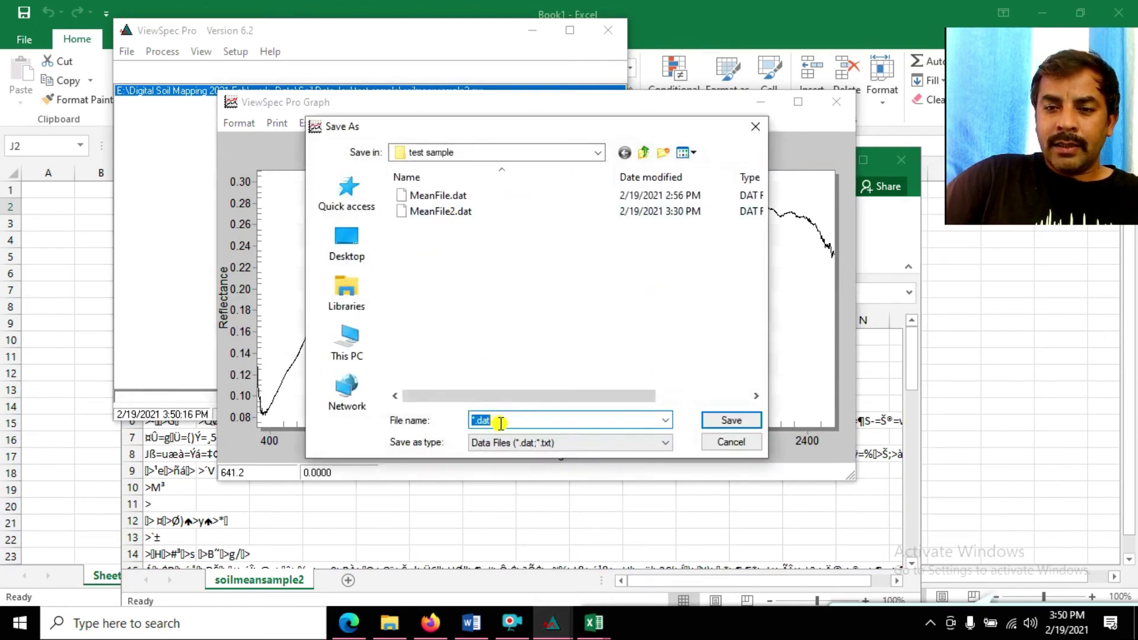
# - Name the new export file soil_New_data and set it to save in the test sample folder
pyautogui.press('BackSpace')
pyautogui.press('BackSpace')
pyautogui.press('BackSpace')
pyautogui.press('BackSpace')
pyautogui.write('soi')
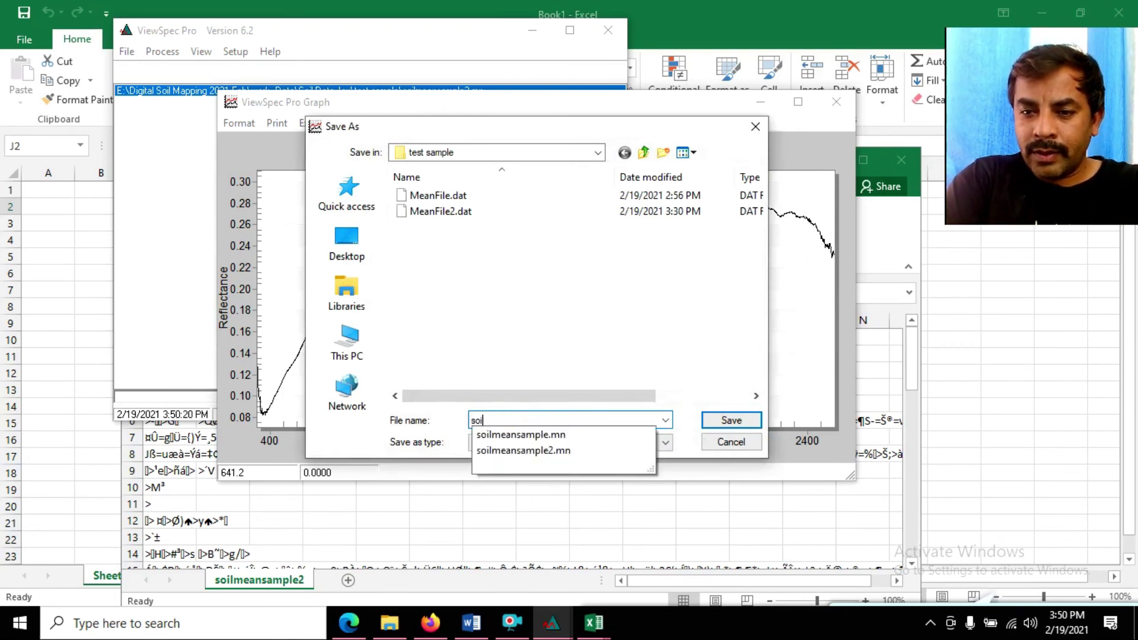
pyautogui.write('l')
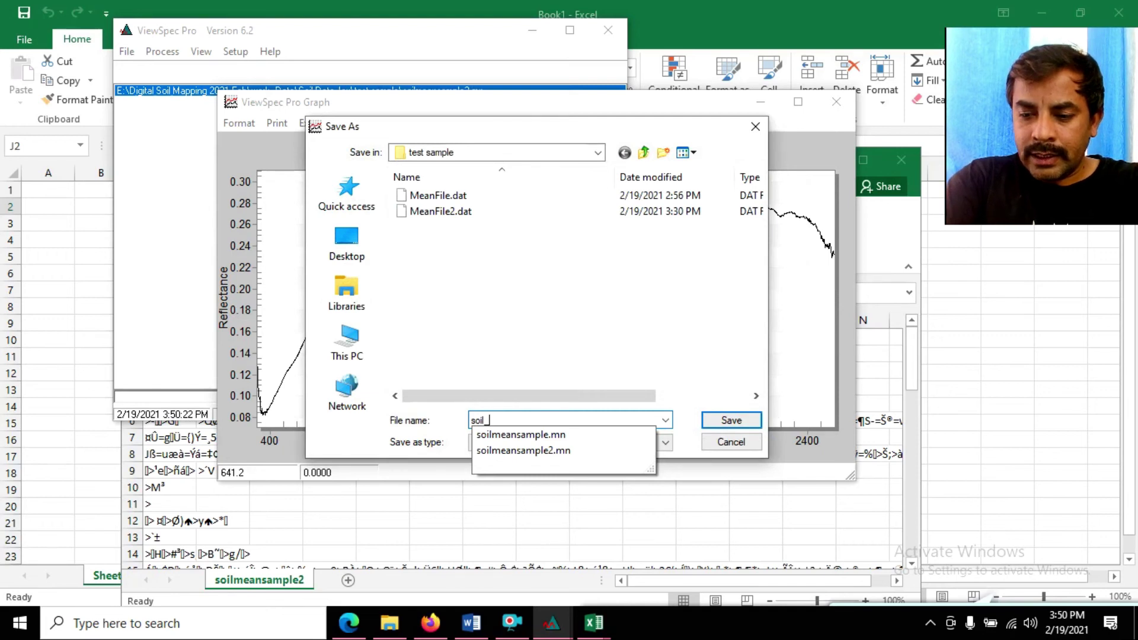
pyautogui.write('_New')
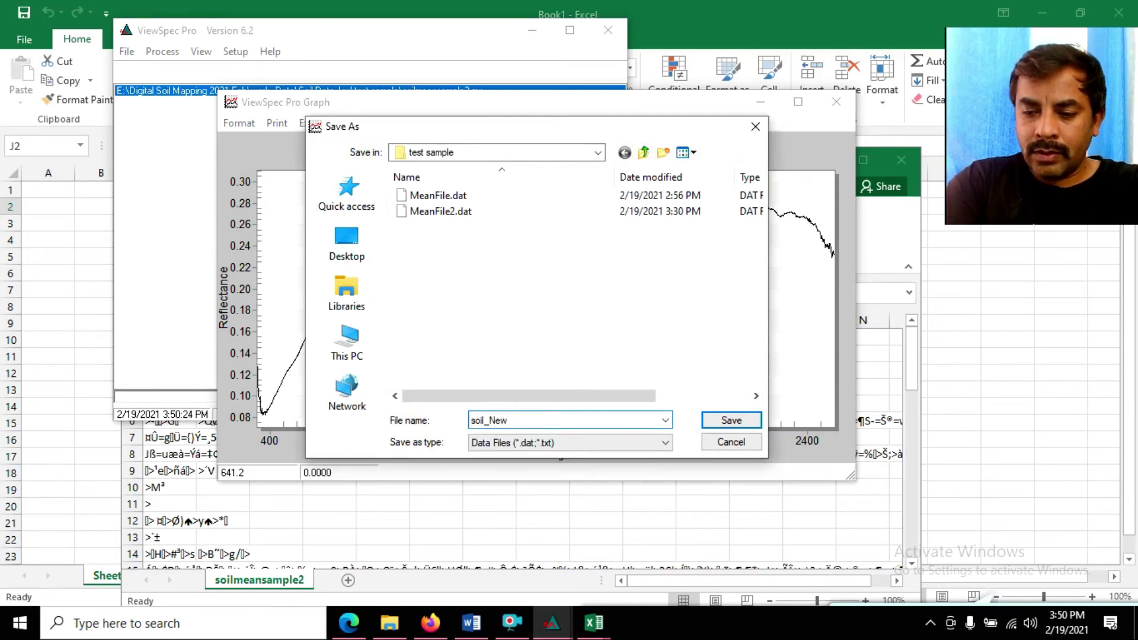
pyautogui.write('_data')
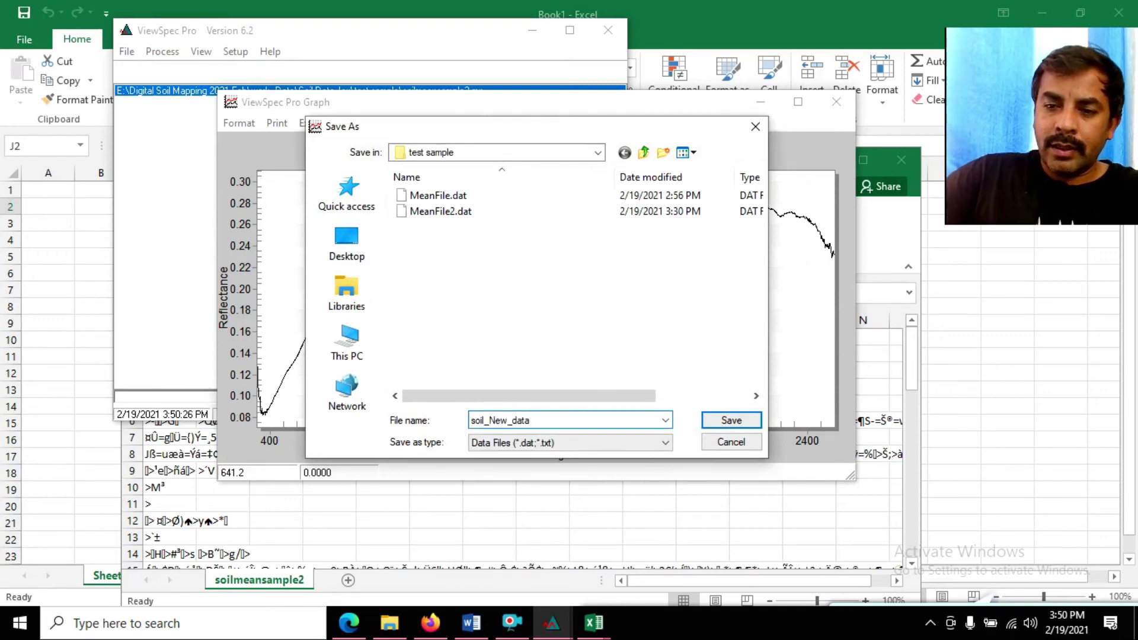
pyautogui.click(710, 417)
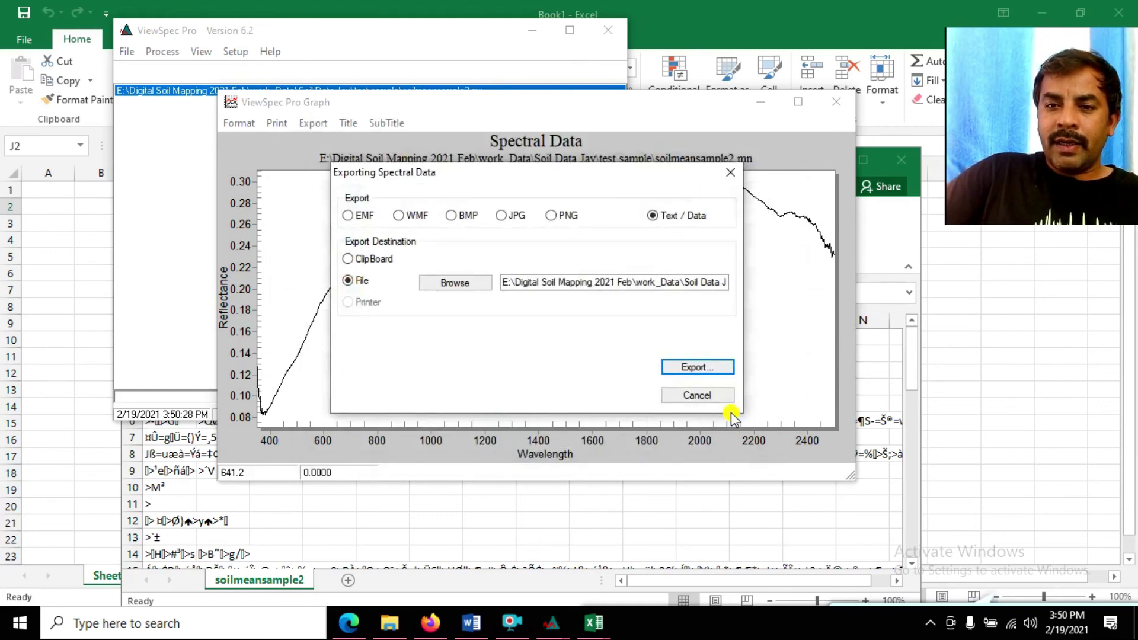
# - Export all data and labels as a tab-delimited list at current precision, and minimize the graph and main ViewSpec Pro windows
pyautogui.click(706, 368)
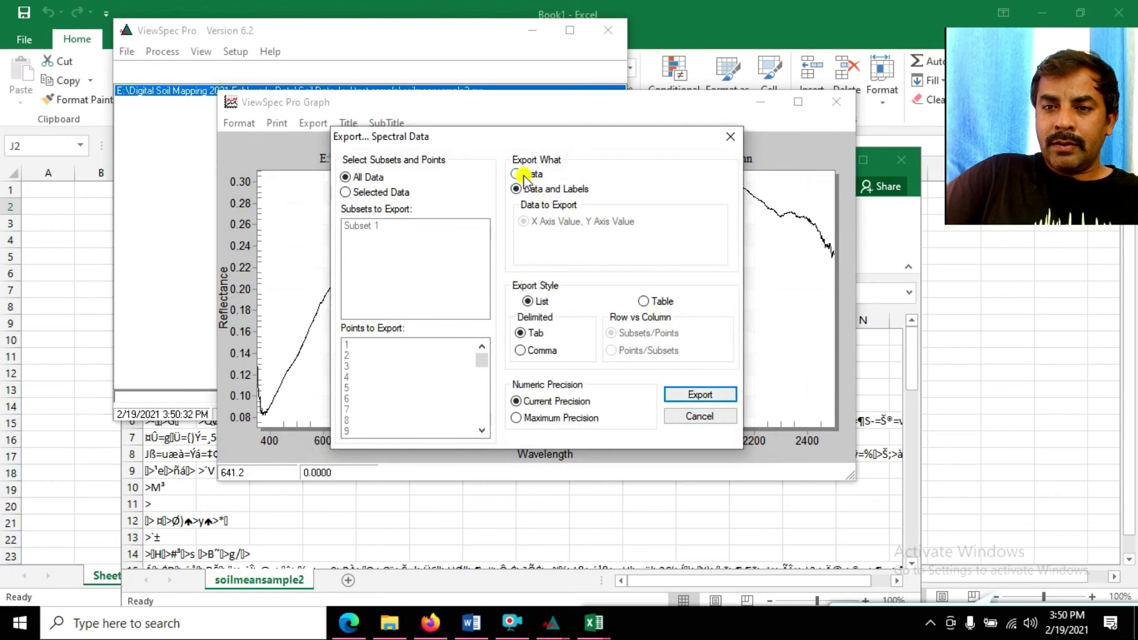
pyautogui.click(713, 393)
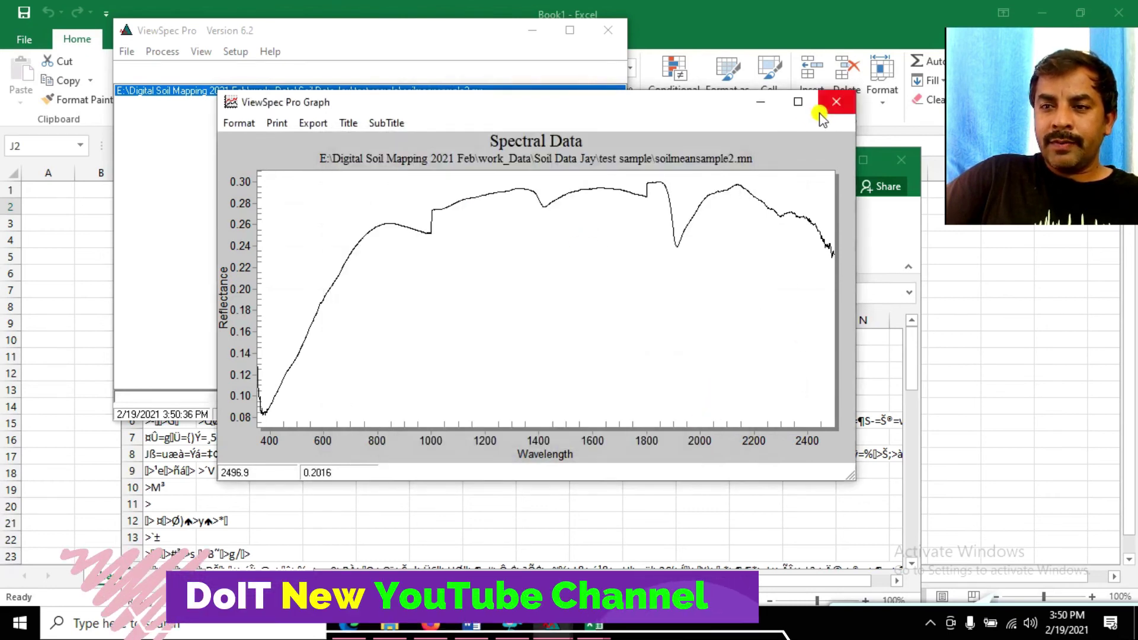
pyautogui.click(761, 103)
pyautogui.click(533, 32)
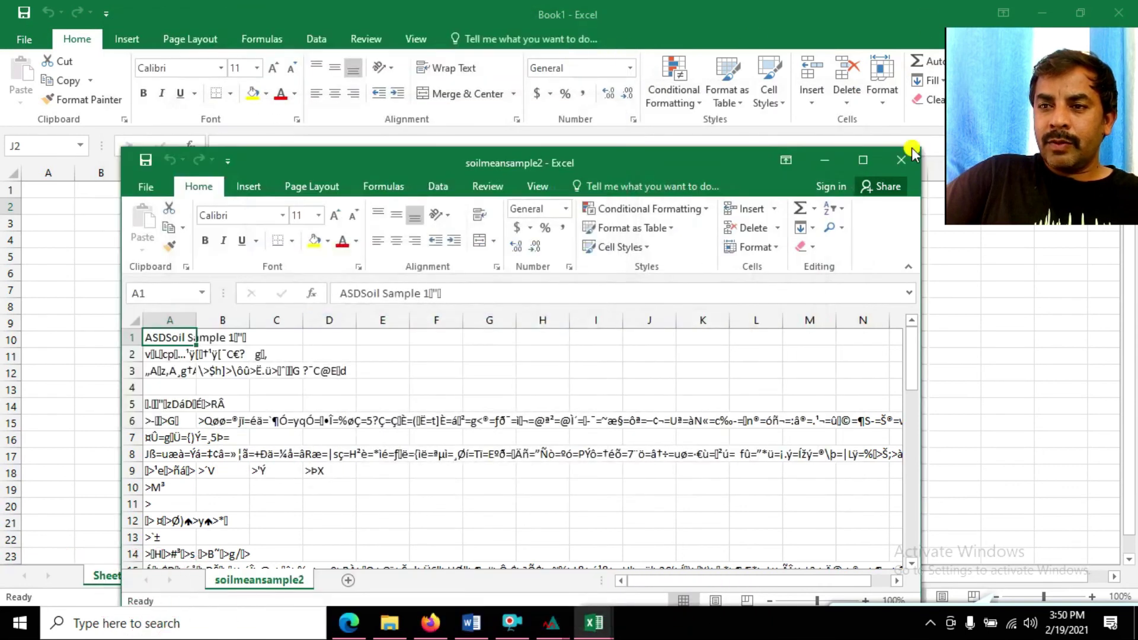
# - Close the soilmeansample2 workbook and open soil_New_data.dat from the test sample folder in Excel, bringing it to the front
pyautogui.click(911, 159)
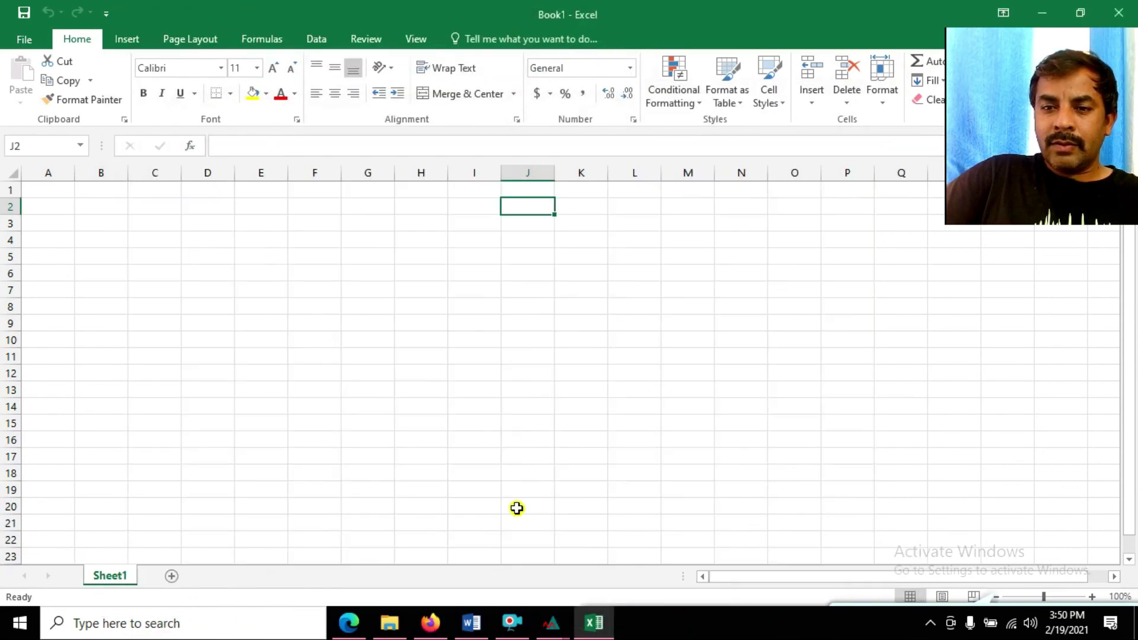
pyautogui.click(390, 623)
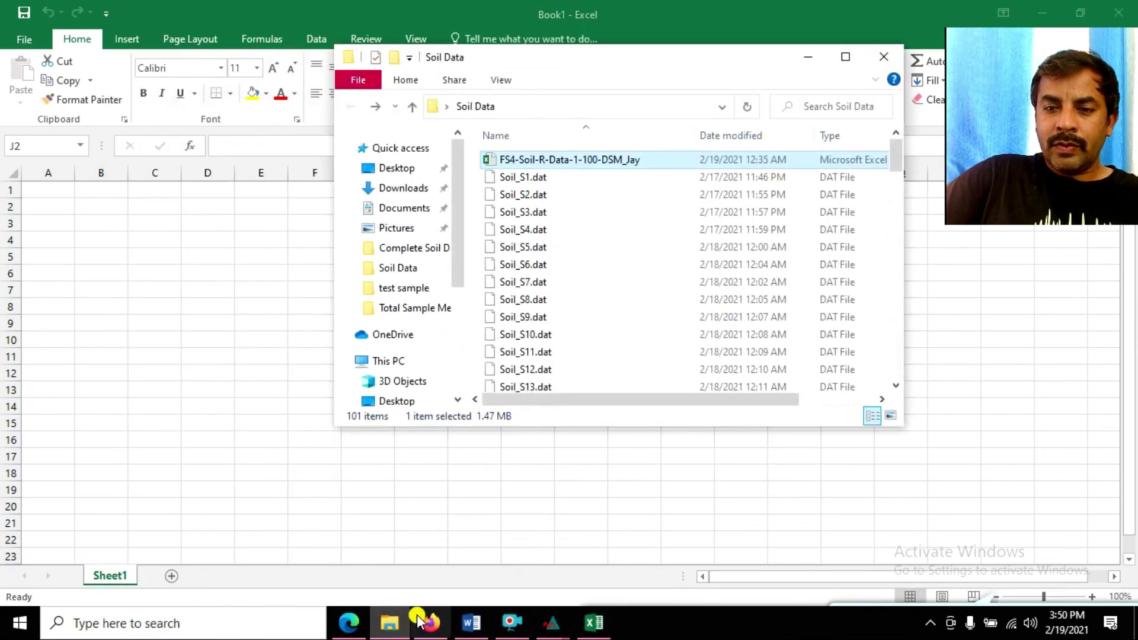
pyautogui.click(413, 289)
pyautogui.click(524, 196)
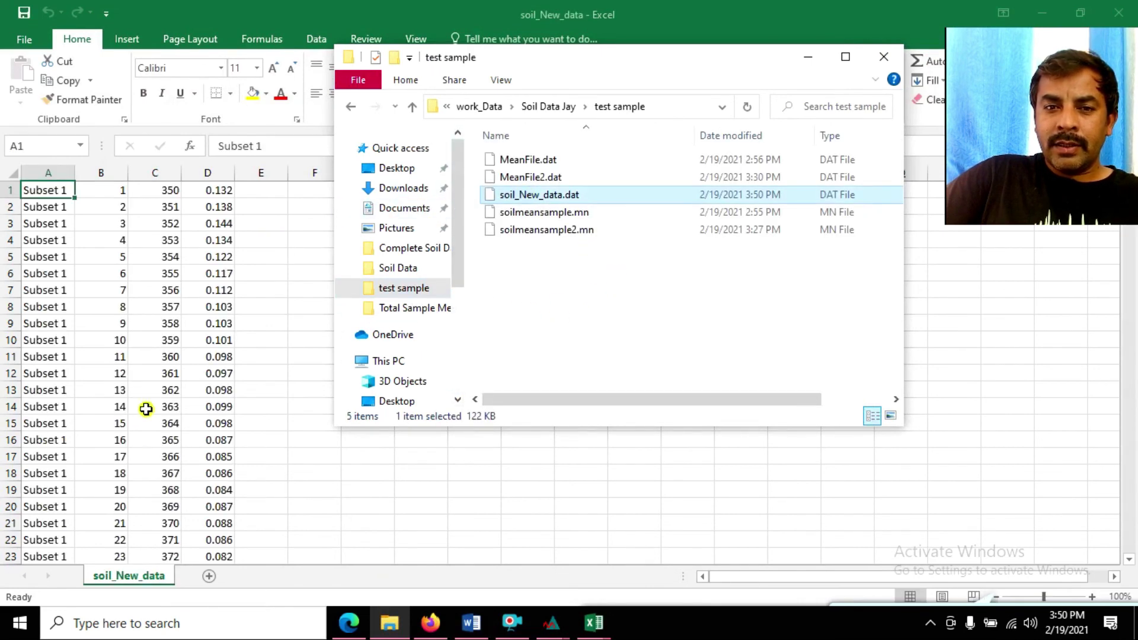
pyautogui.click(898, 12)
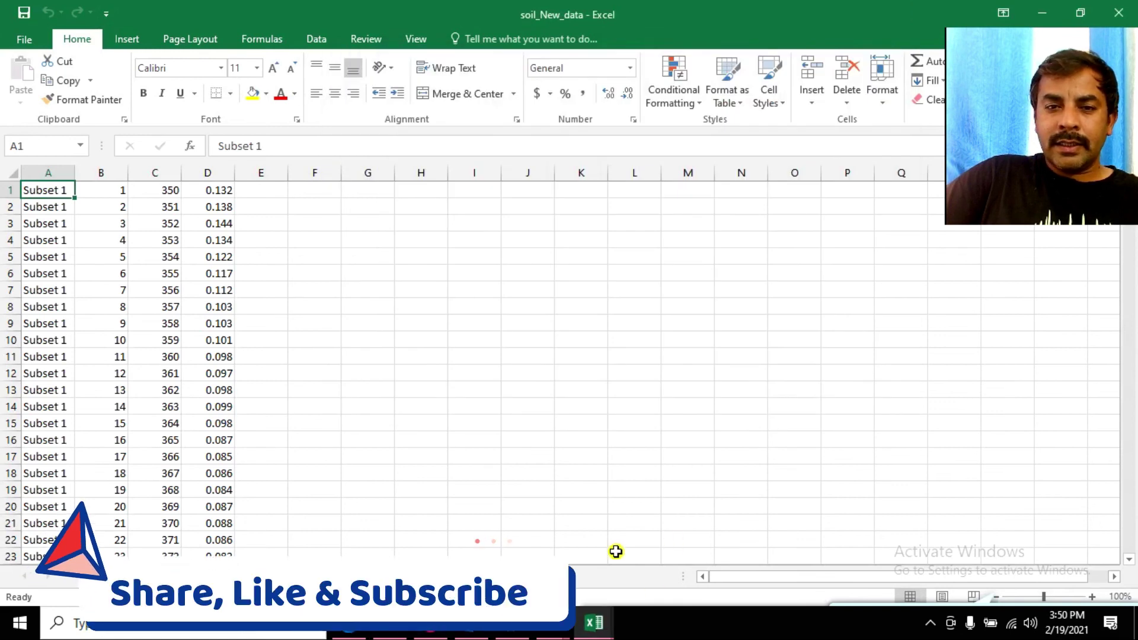
# - Examine the wavelength and reflectance values in columns C and D, from the first row down through the following rows
pyautogui.click(169, 193)
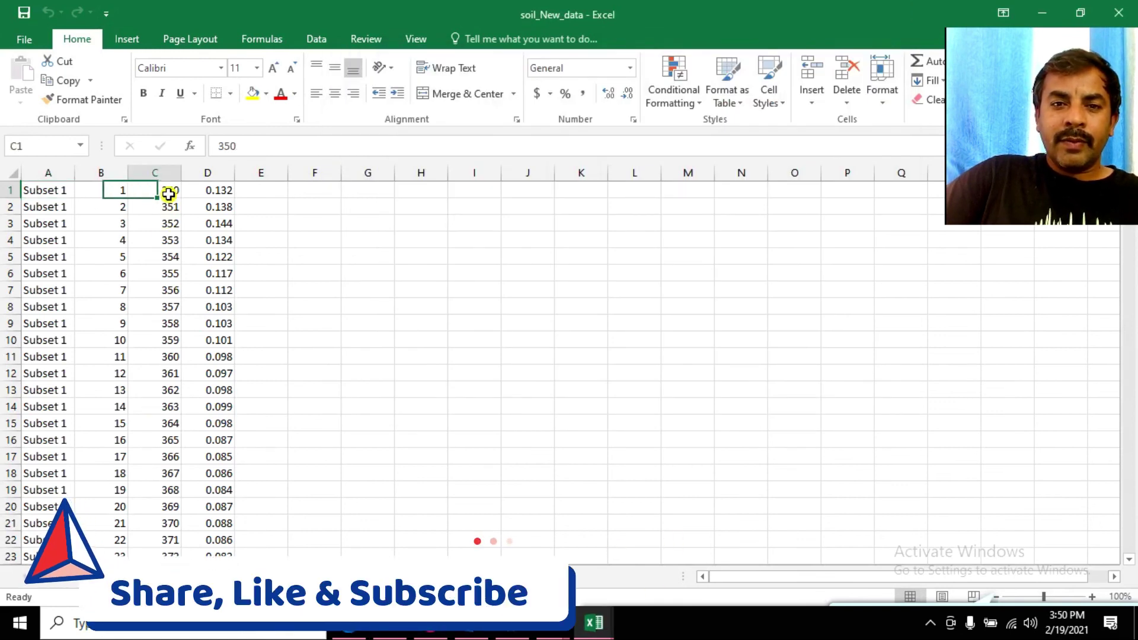
pyautogui.click(206, 189)
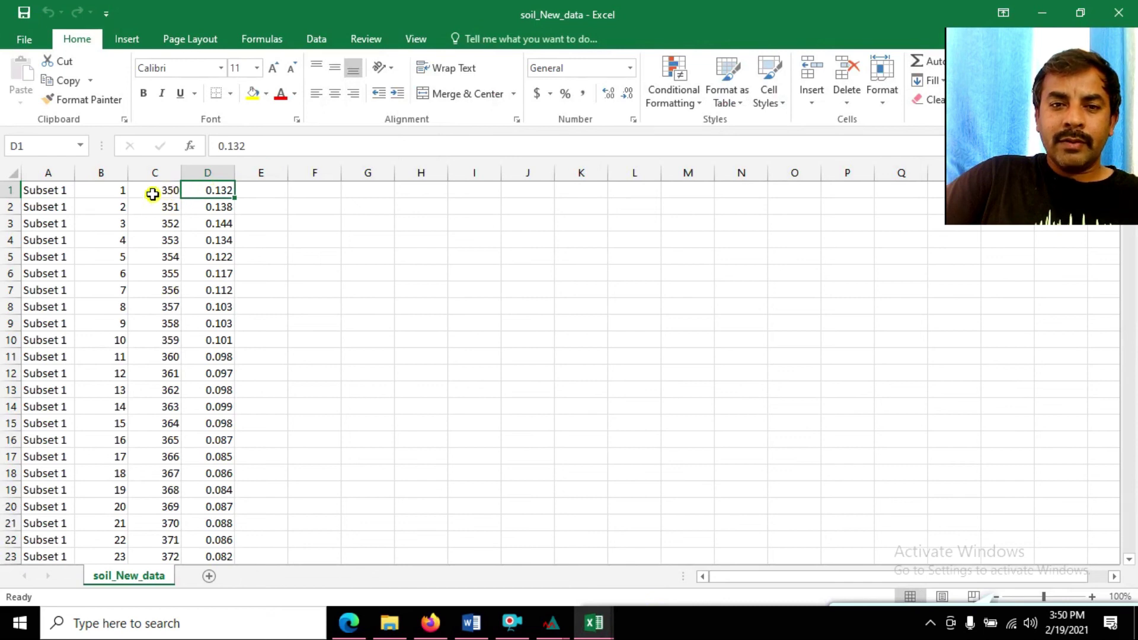
pyautogui.scroll(-20, 94, 487)
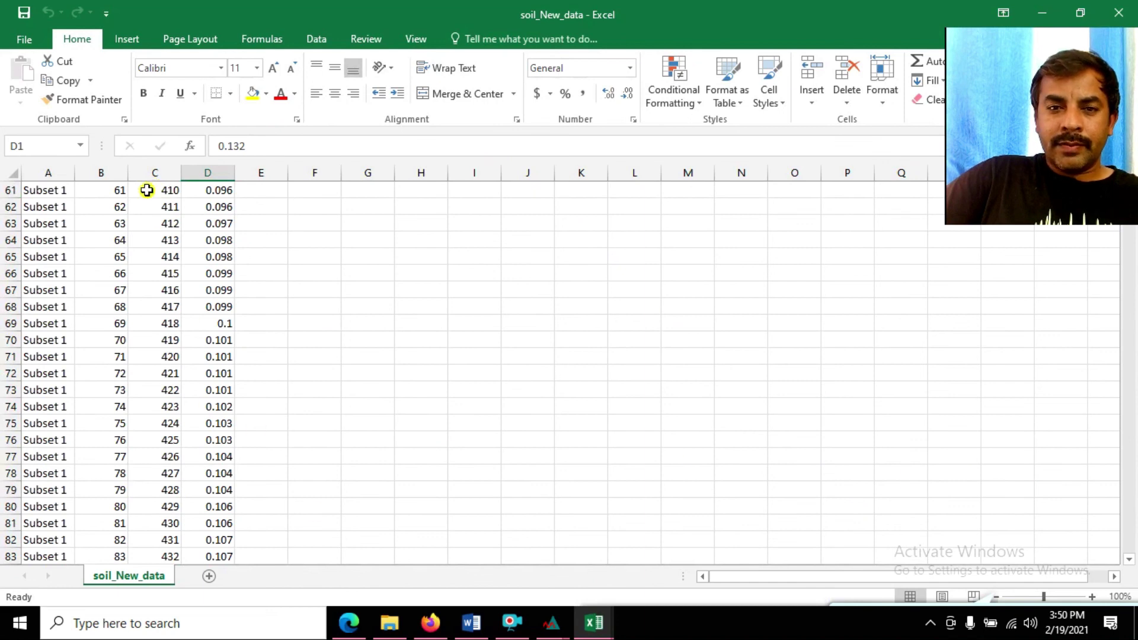
# - Select the wavelengths from C61 to the last filled row of column C to review their range, and return to cell C1
pyautogui.click(120, 191)
pyautogui.click(171, 191)
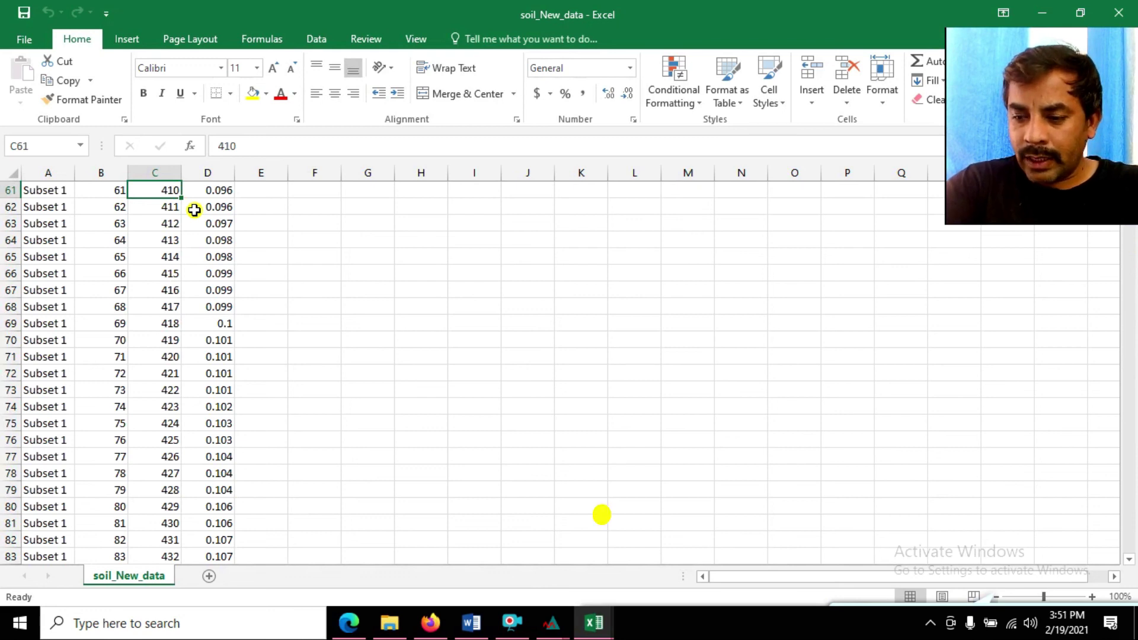
pyautogui.hotkey('shift', 'End')
pyautogui.hotkey('shift', 'Down')
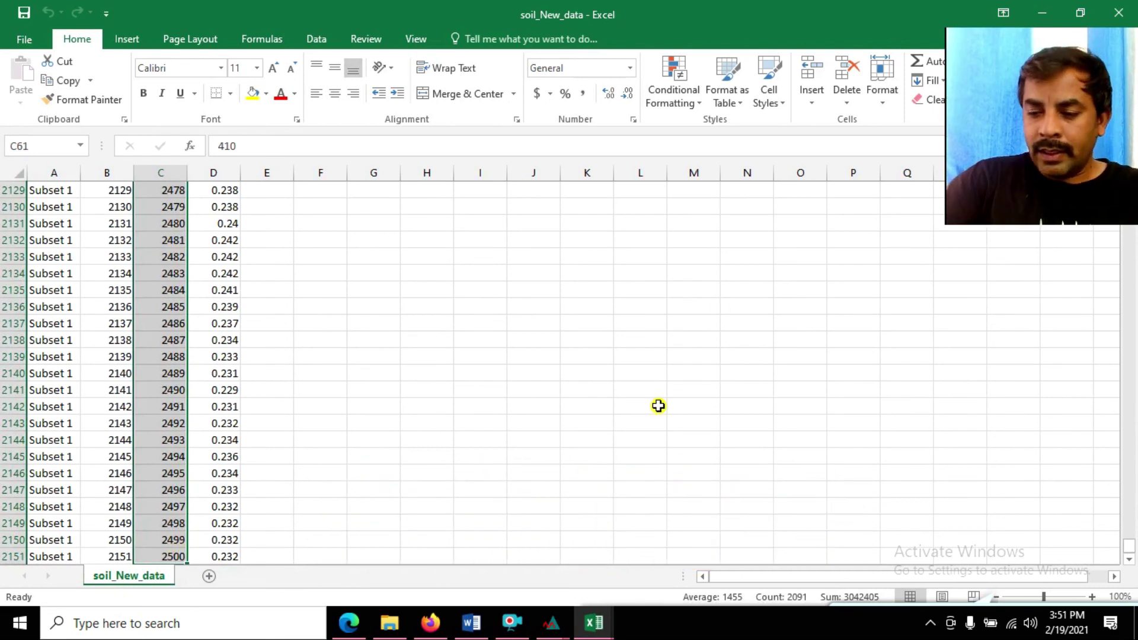
pyautogui.scroll(7, 604, 433)
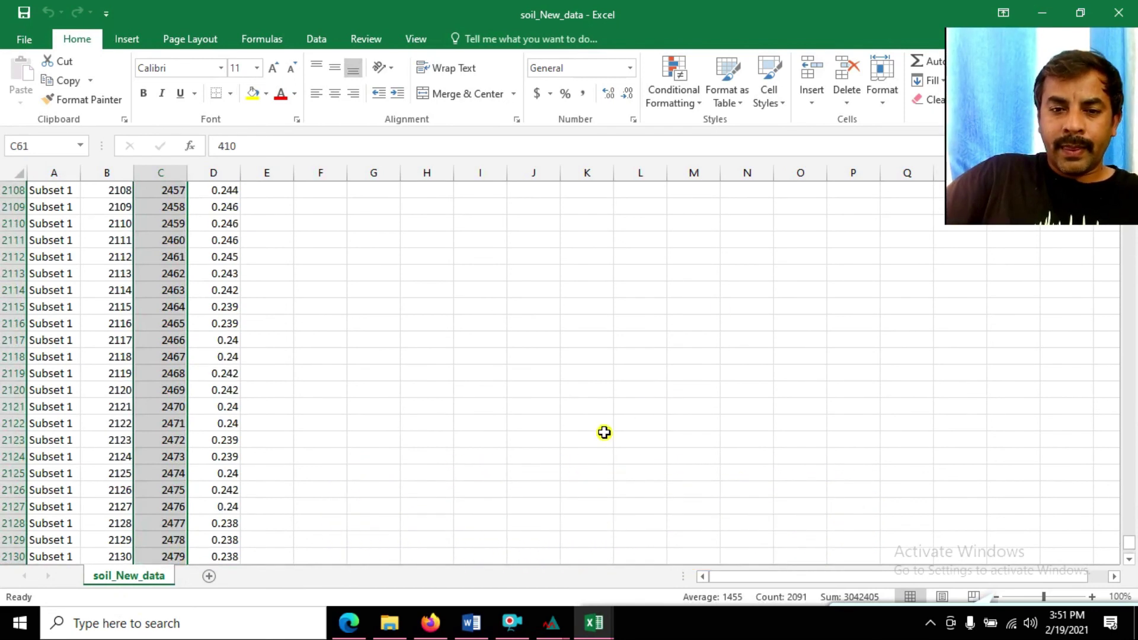
pyautogui.click(269, 306)
pyautogui.scroll(20, 534, 267)
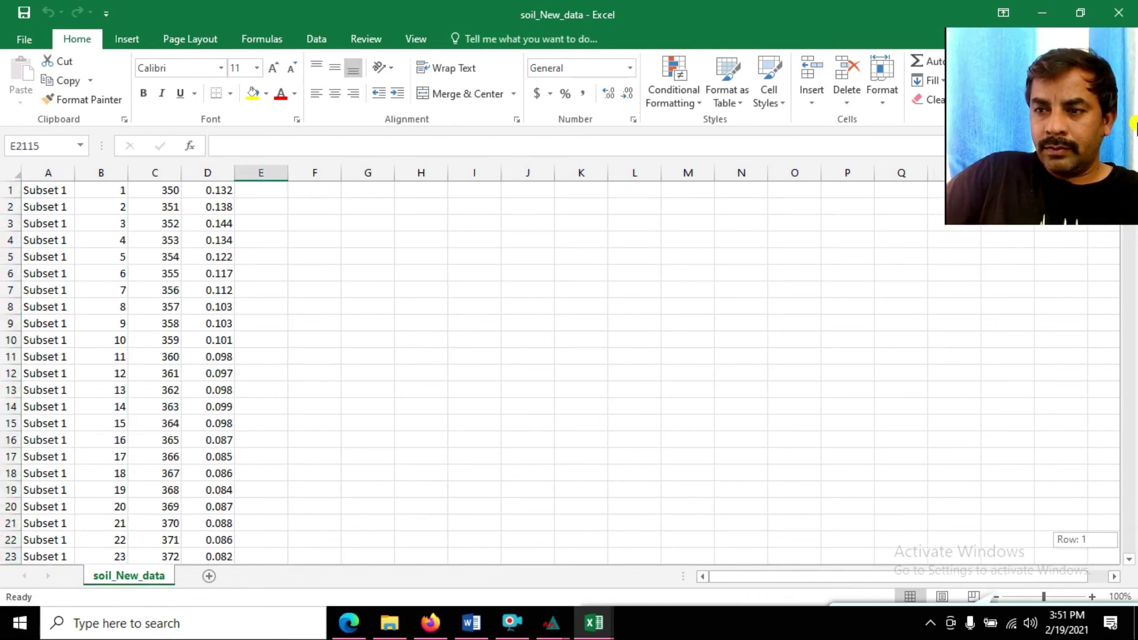
pyautogui.click(170, 190)
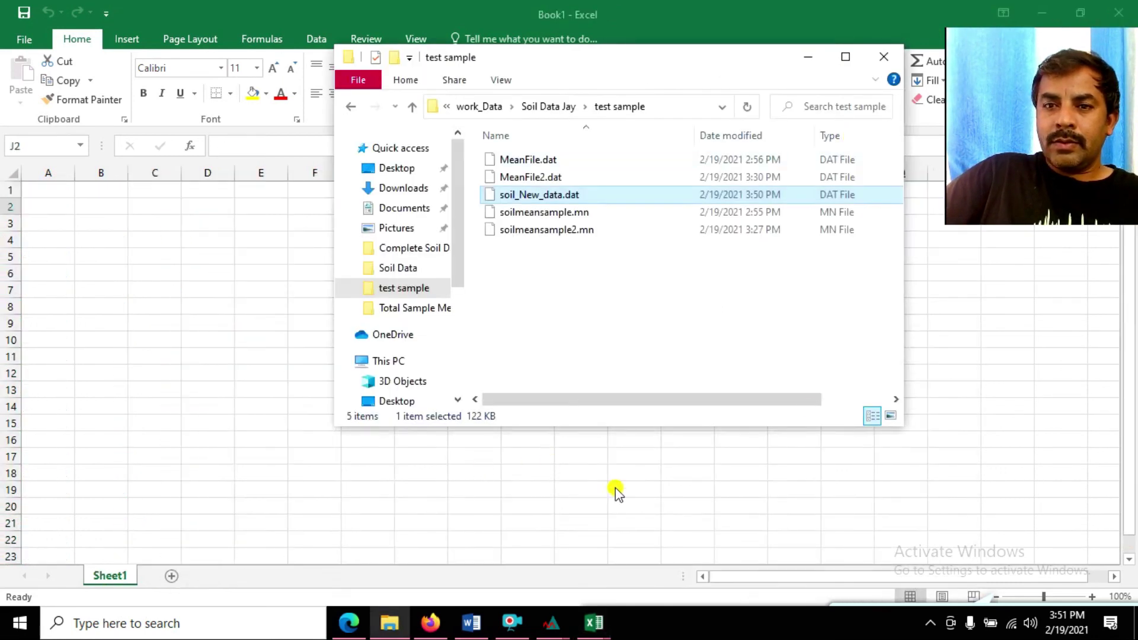
# - Close the test sample folder window and minimize the blank workbook to show the desktop
pyautogui.click(884, 57)
pyautogui.click(1036, 13)
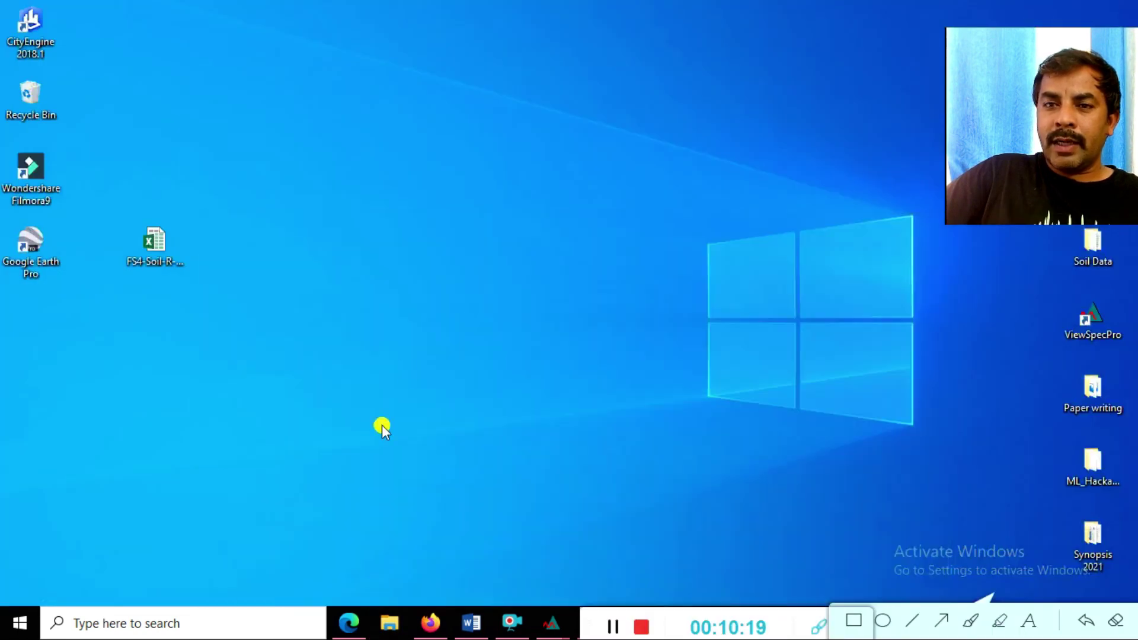